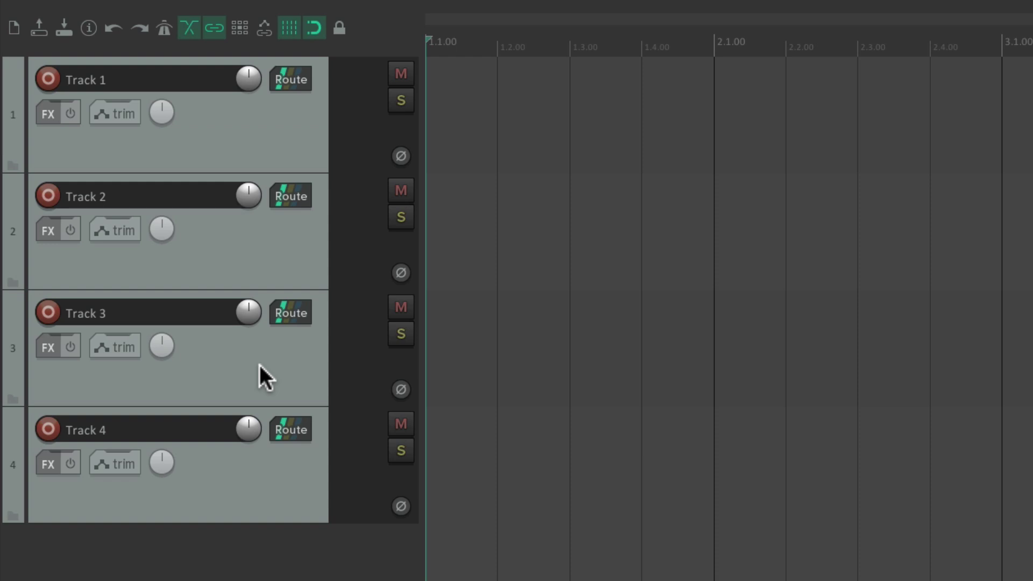
Step: Set Track 1's input to mono Mic 1 and Track 2's to Mic 2, leaving both unarmed
{"action": "left_click", "coordinate": [47, 79]}
{"action": "left_click", "coordinate": [263, 143]}
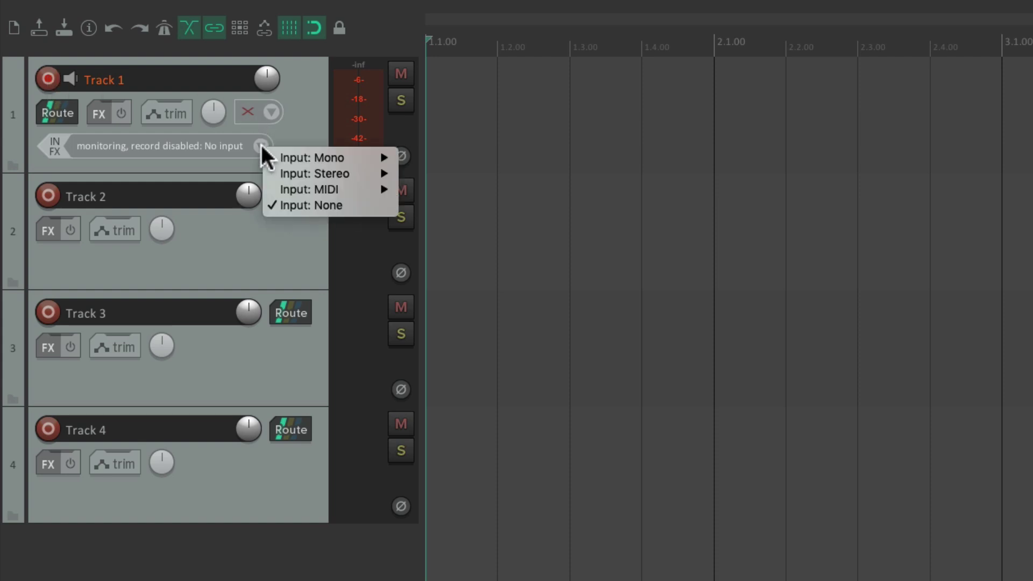
{"action": "mouse_move", "coordinate": [269, 156]}
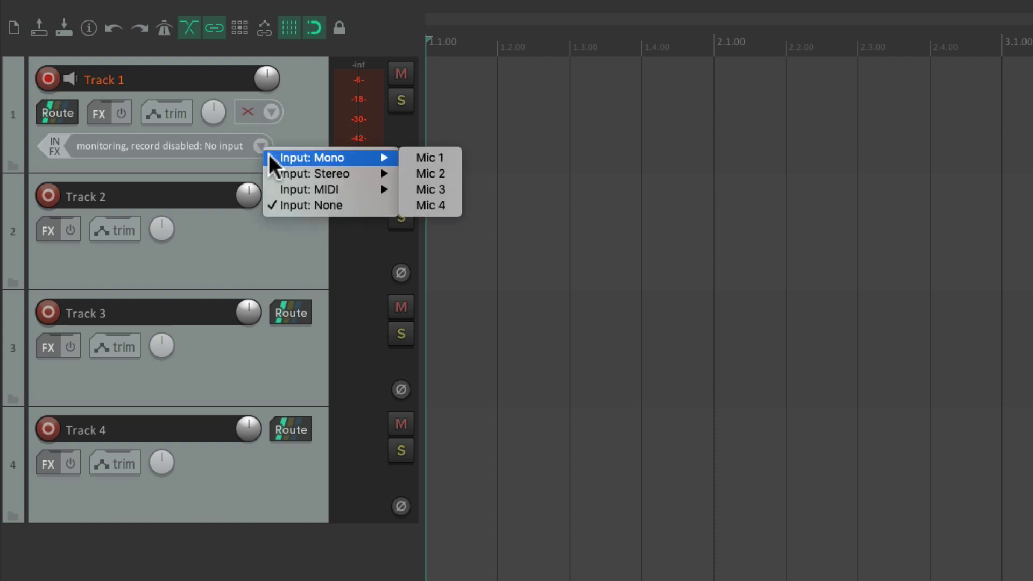
{"action": "left_click", "coordinate": [411, 158]}
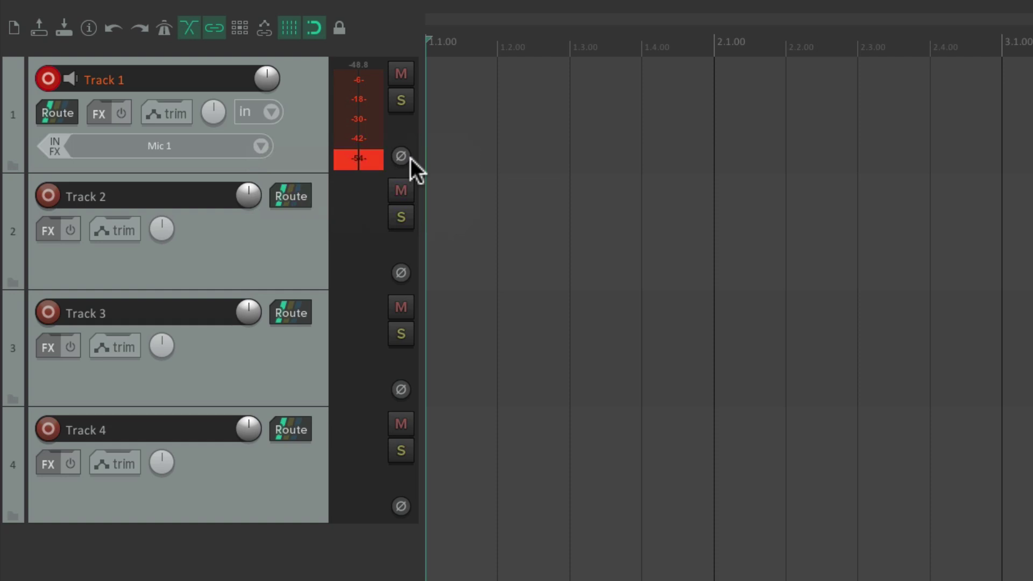
{"action": "left_click", "coordinate": [45, 73]}
{"action": "left_click", "coordinate": [48, 194]}
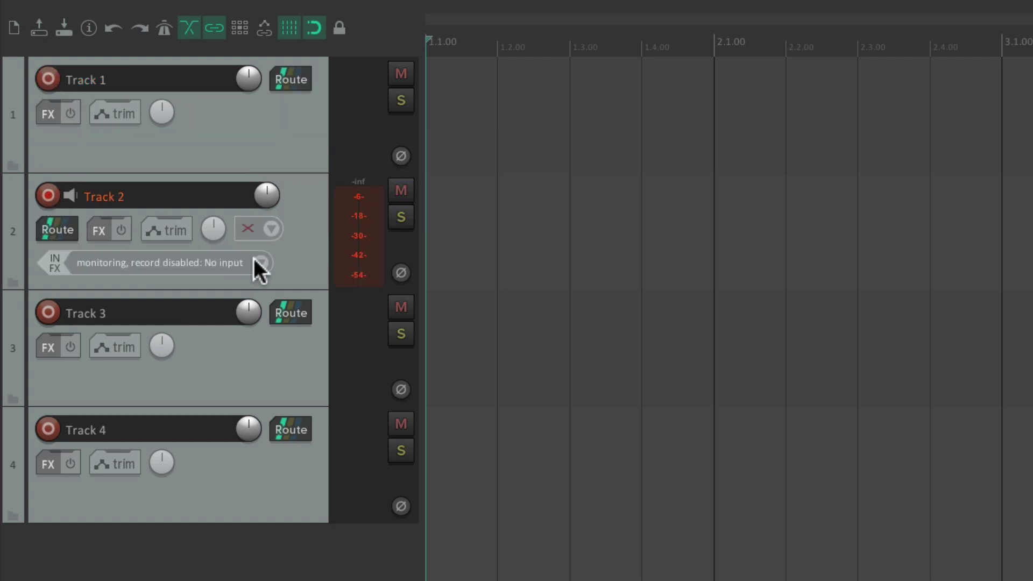
{"action": "left_click", "coordinate": [261, 262]}
{"action": "mouse_move", "coordinate": [276, 275]}
{"action": "left_click", "coordinate": [407, 292]}
{"action": "left_click", "coordinate": [59, 194]}
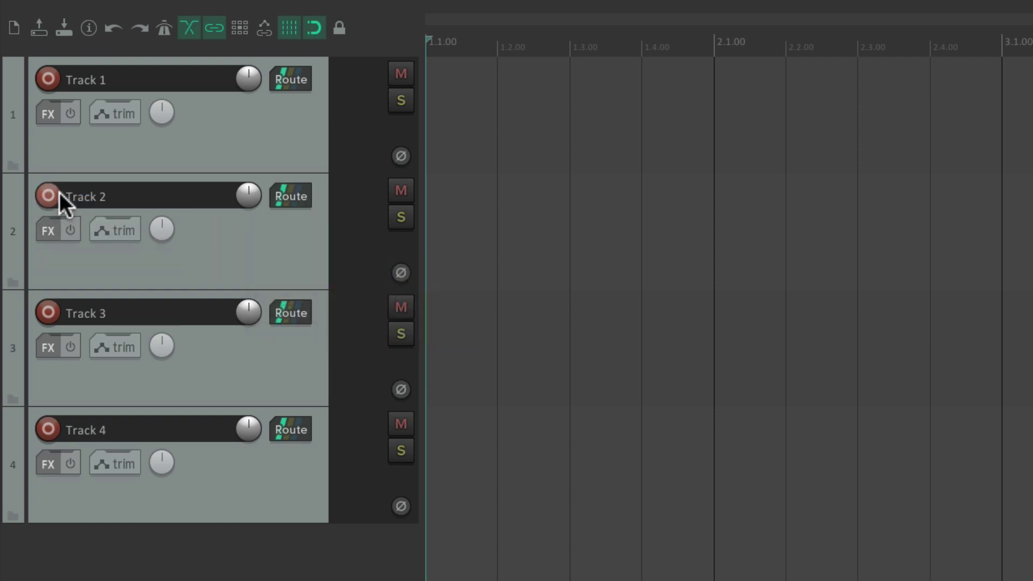
Step: Set Track 3's input to mono Mic 3 and Track 4's to Mic 4, leaving both unarmed
{"action": "left_click", "coordinate": [47, 312]}
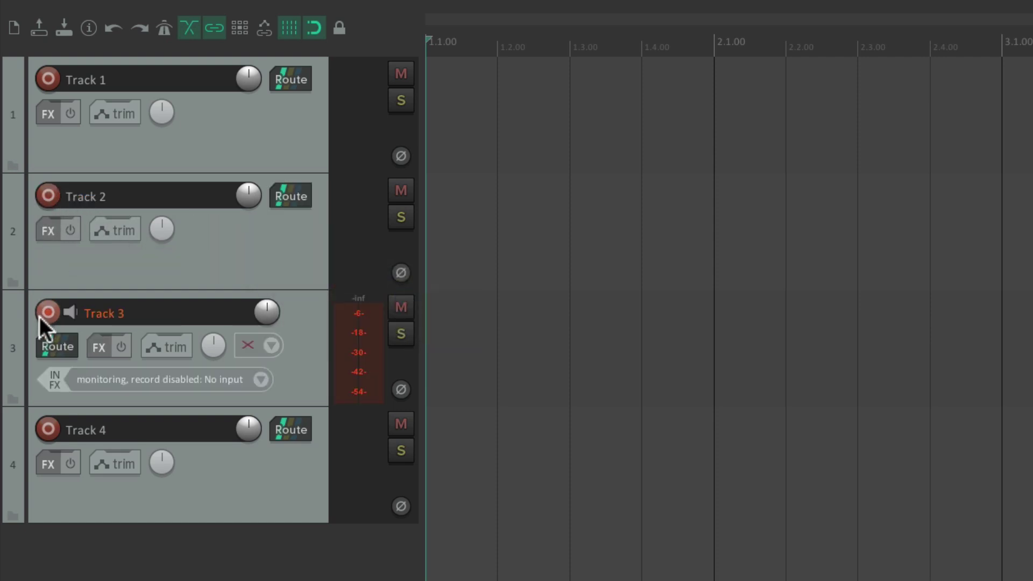
{"action": "left_click", "coordinate": [260, 379]}
{"action": "mouse_move", "coordinate": [321, 391]}
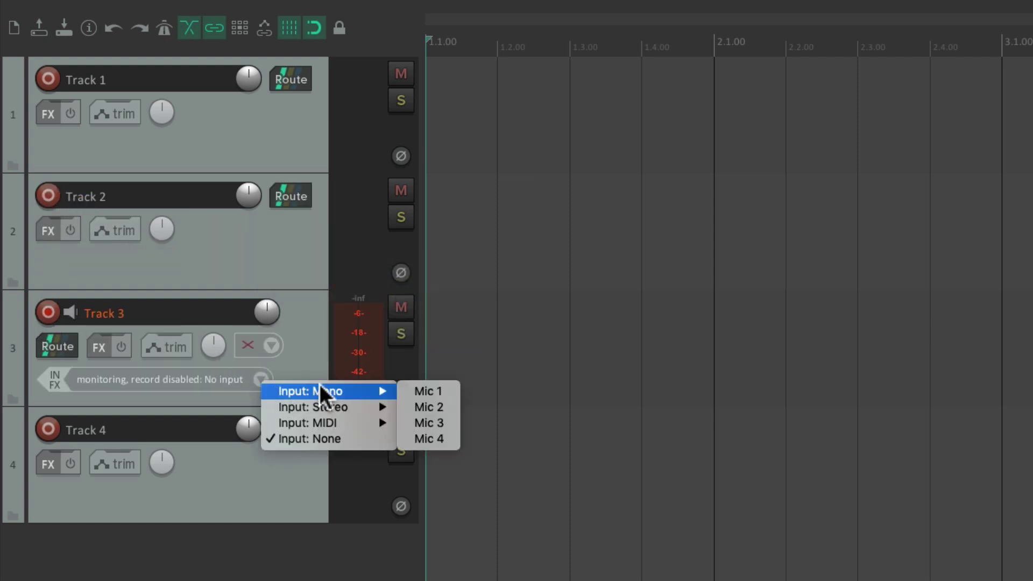
{"action": "left_click", "coordinate": [417, 424]}
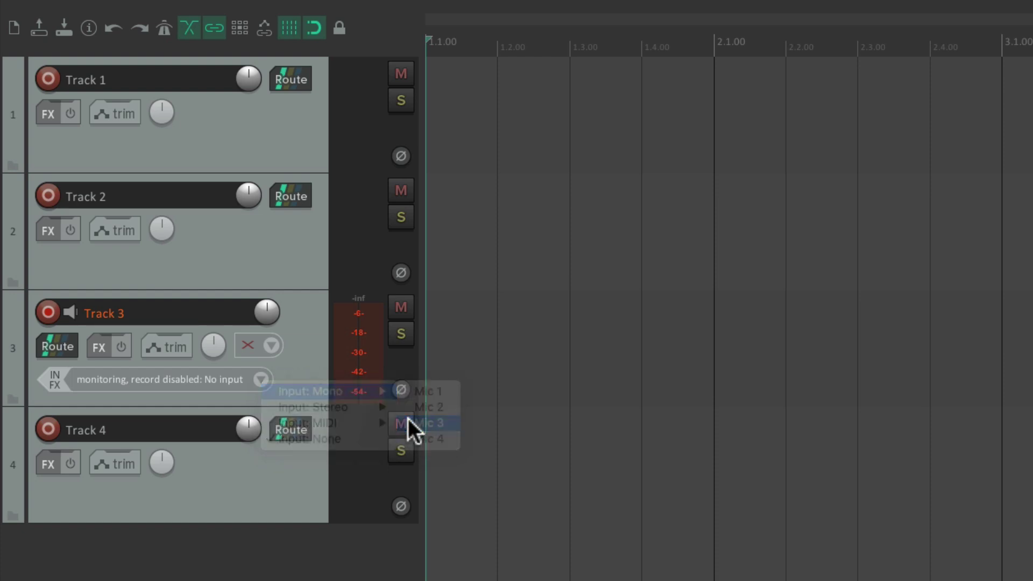
{"action": "left_click", "coordinate": [53, 310]}
{"action": "left_click", "coordinate": [48, 429]}
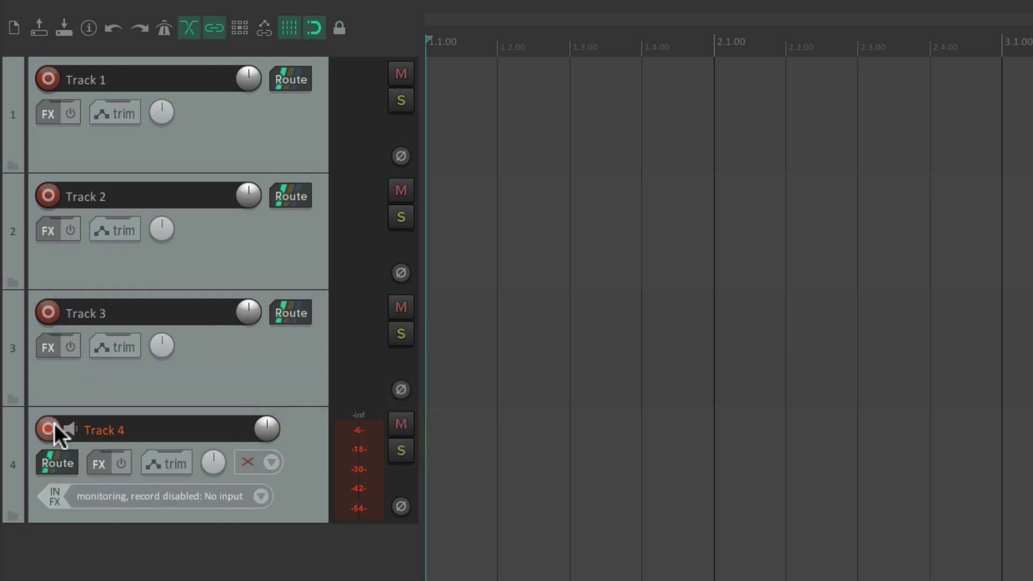
{"action": "left_click", "coordinate": [261, 495]}
{"action": "mouse_move", "coordinate": [274, 507]}
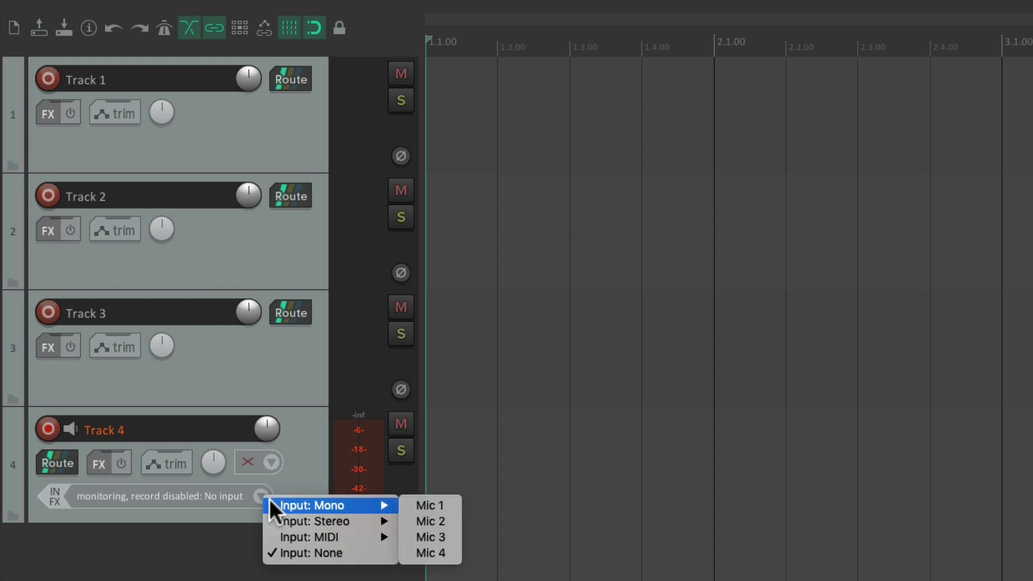
{"action": "left_click", "coordinate": [408, 557]}
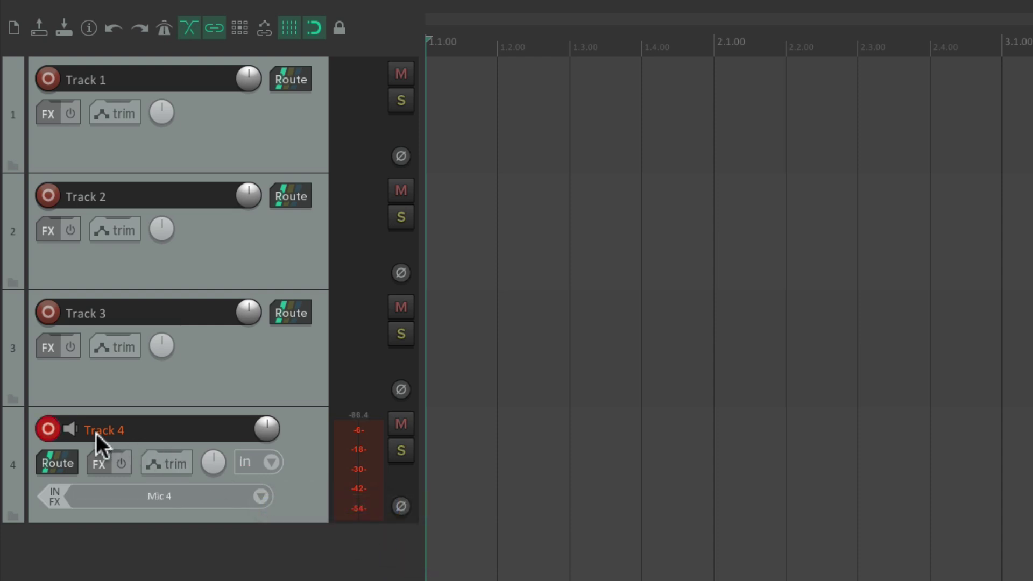
{"action": "left_click", "coordinate": [54, 429]}
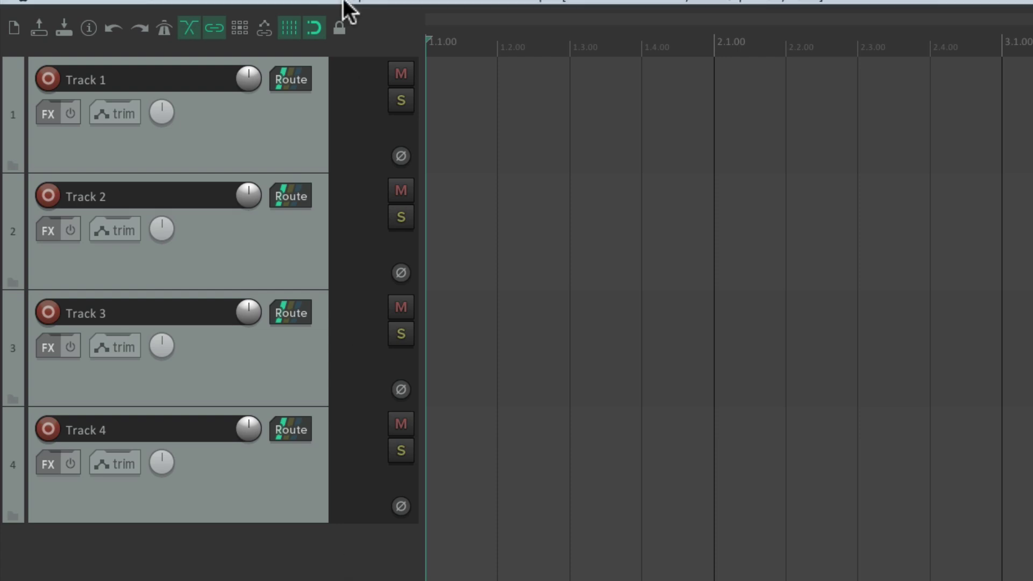
Step: Open the Routing Matrix from the View menu
{"action": "left_click", "coordinate": [188, 10]}
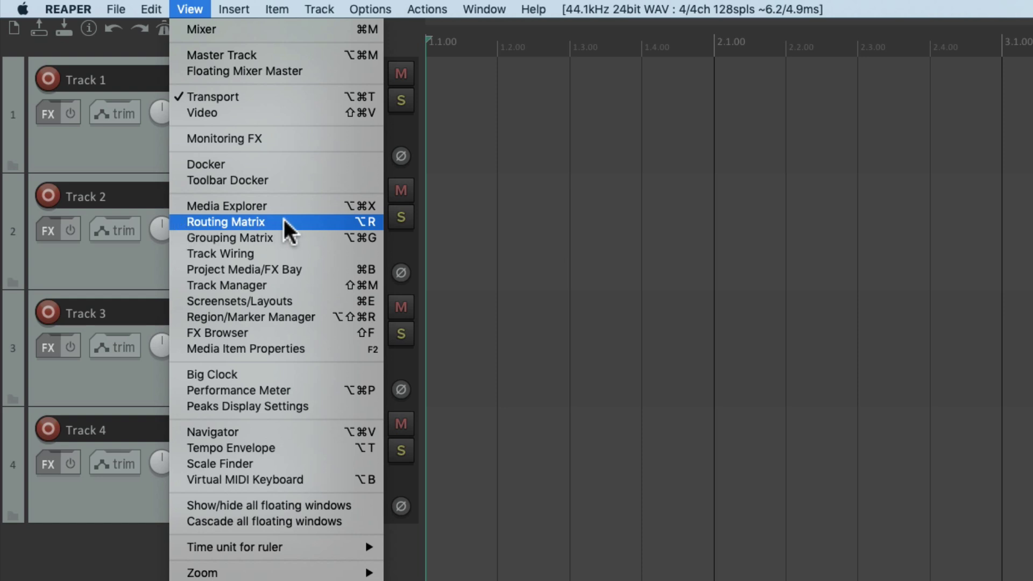
{"action": "left_click", "coordinate": [328, 222]}
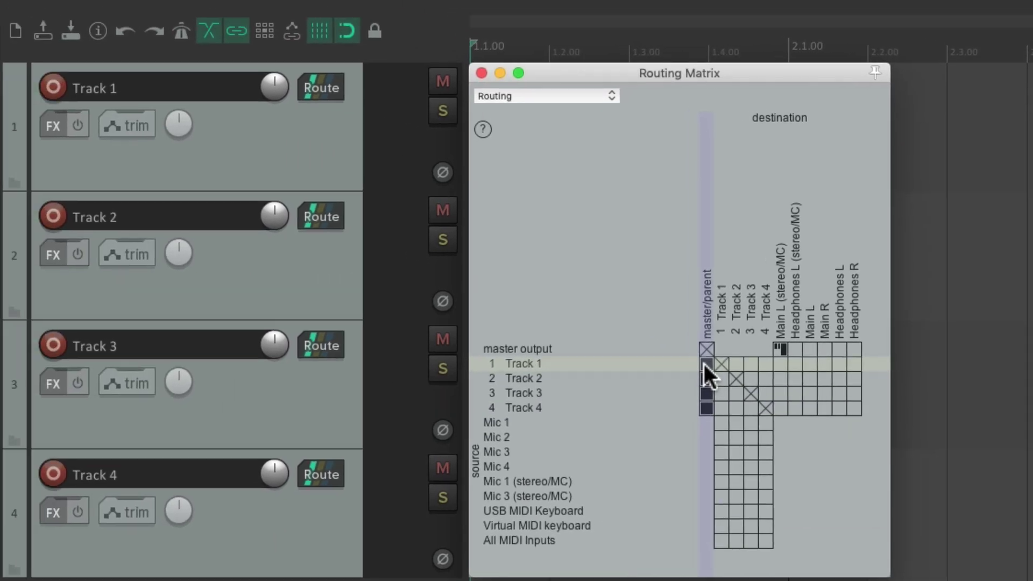
{"action": "left_click", "coordinate": [325, 85]}
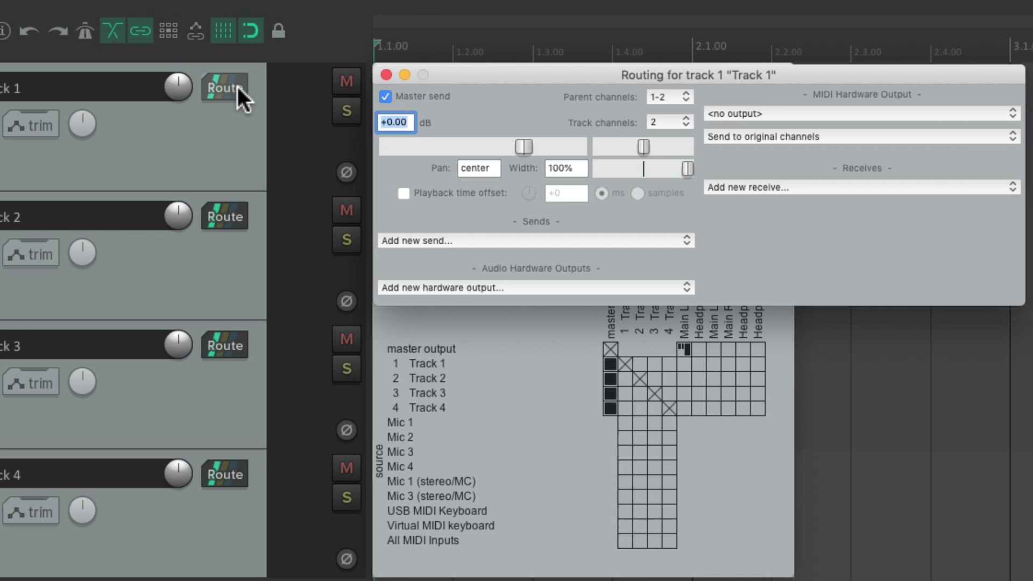
{"action": "left_click", "coordinate": [386, 97]}
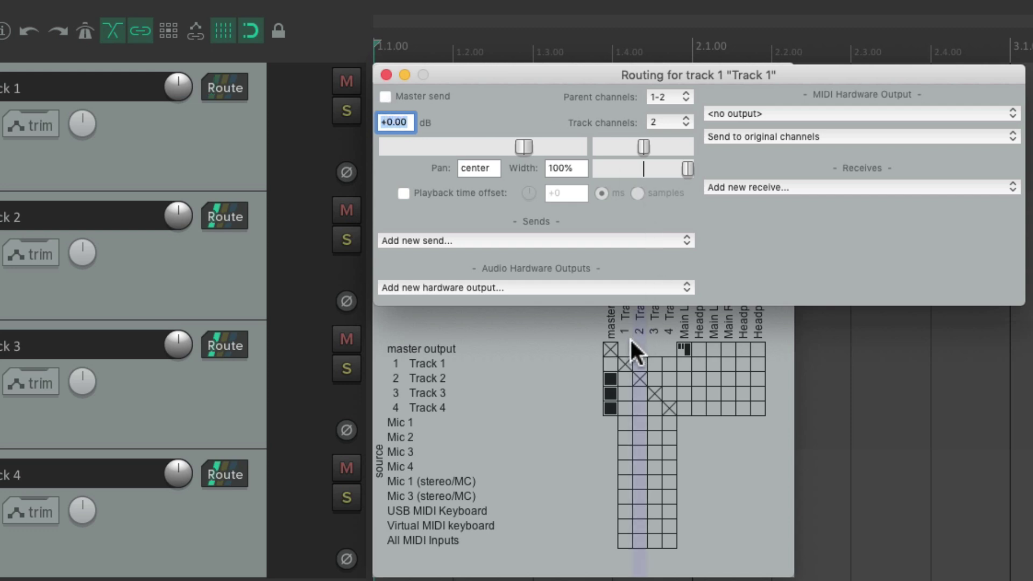
{"action": "left_click", "coordinate": [611, 364]}
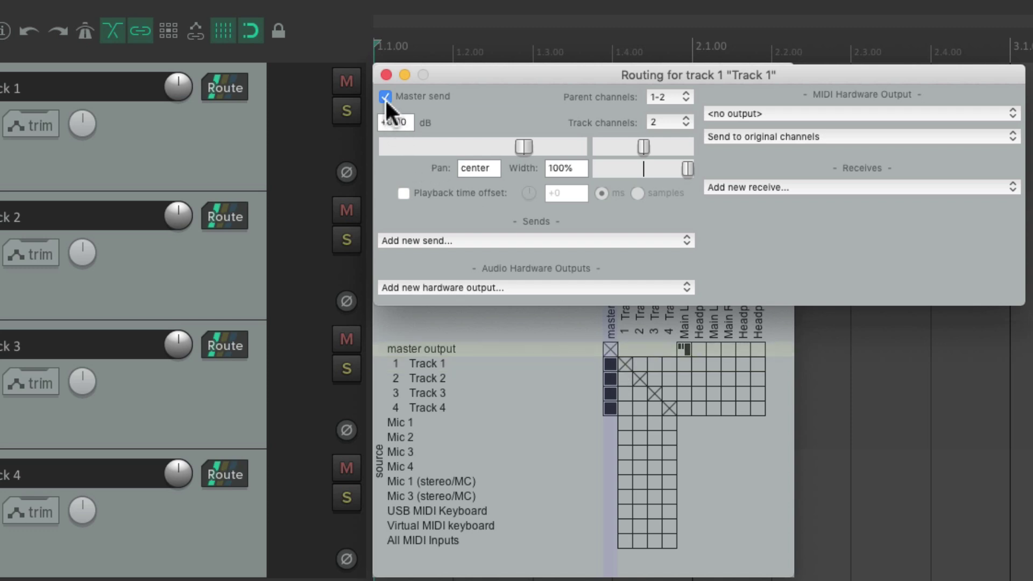
{"action": "left_click", "coordinate": [386, 74]}
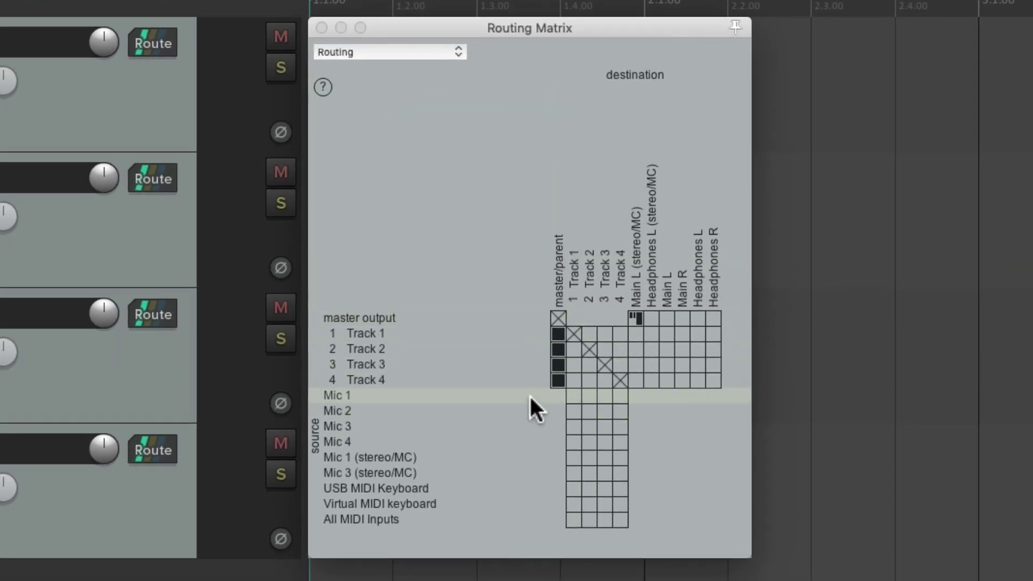
Step: Toggle the master/parent send cells for Tracks 1–4 in the Routing Matrix
{"action": "mouse_move", "coordinate": [558, 334]}
{"action": "left_mouse_down"}
{"action": "mouse_move", "coordinate": [559, 377]}
{"action": "mouse_move", "coordinate": [558, 341]}
{"action": "mouse_move", "coordinate": [559, 364]}
{"action": "left_mouse_up"}
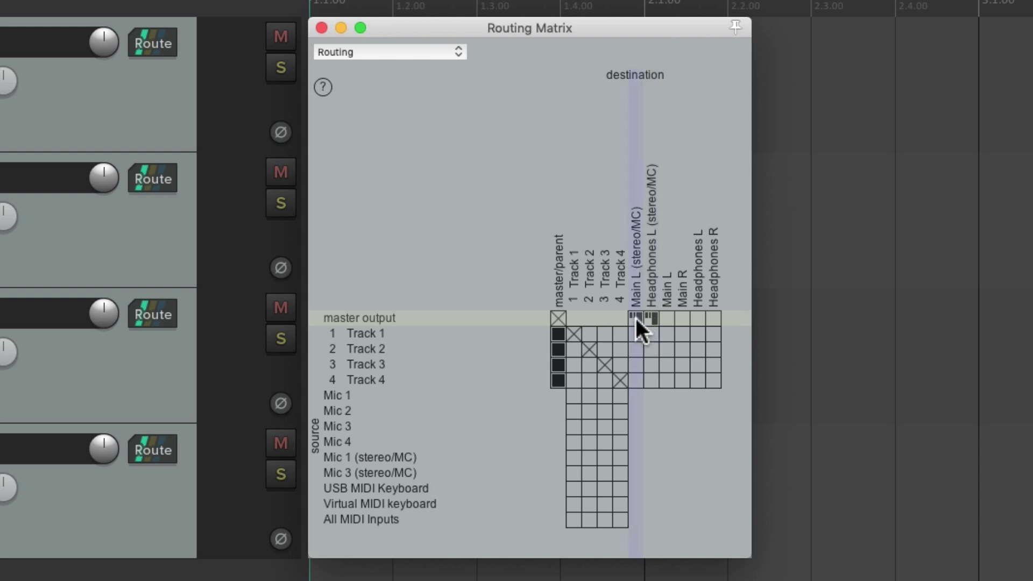
Step: Adjust, reset to 0 dB and mute the master's Headphones output, then delete that route
{"action": "left_click", "coordinate": [650, 319]}
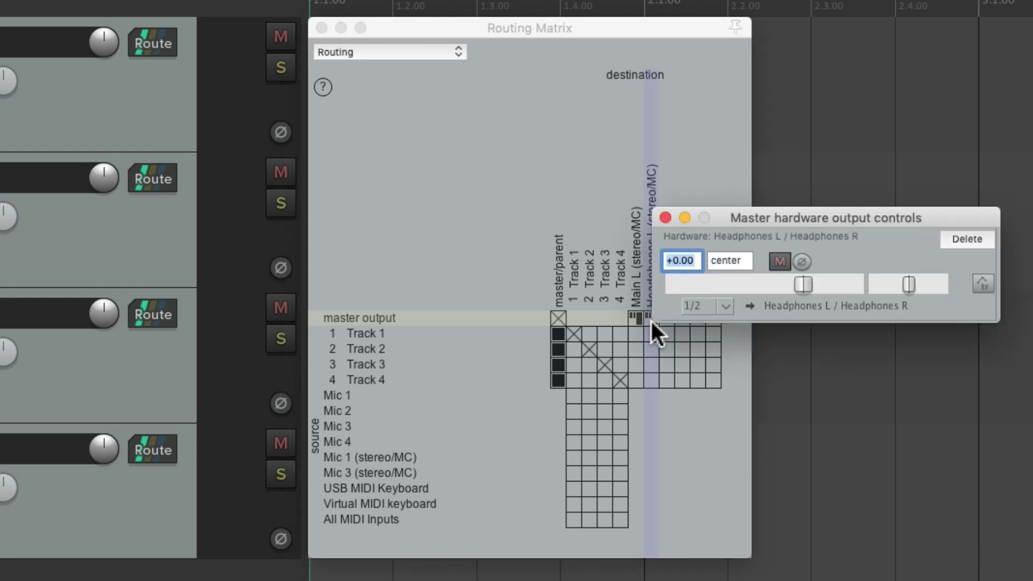
{"action": "left_click_drag", "start_coordinate": [803, 284], "coordinate": [777, 281]}
{"action": "double_click", "coordinate": [777, 281]}
{"action": "left_click", "coordinate": [781, 261]}
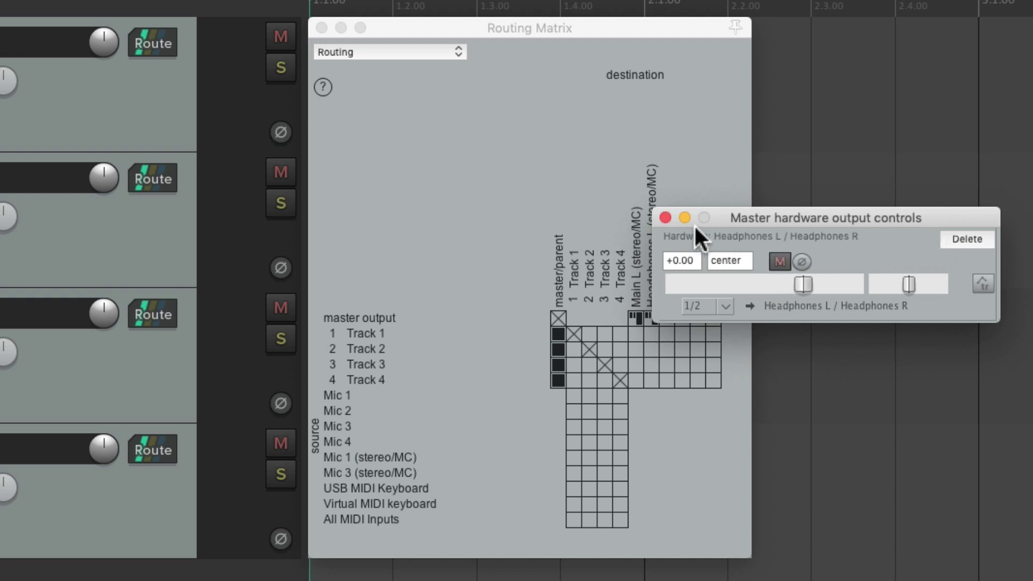
{"action": "left_click", "coordinate": [666, 218]}
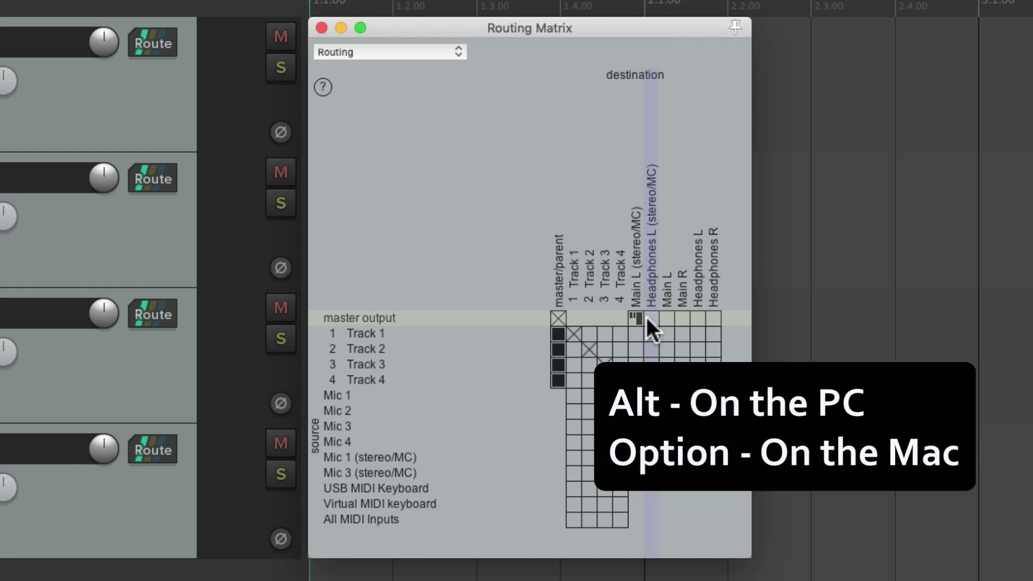
{"action": "left_click", "coordinate": [648, 317], "text": "alt"}
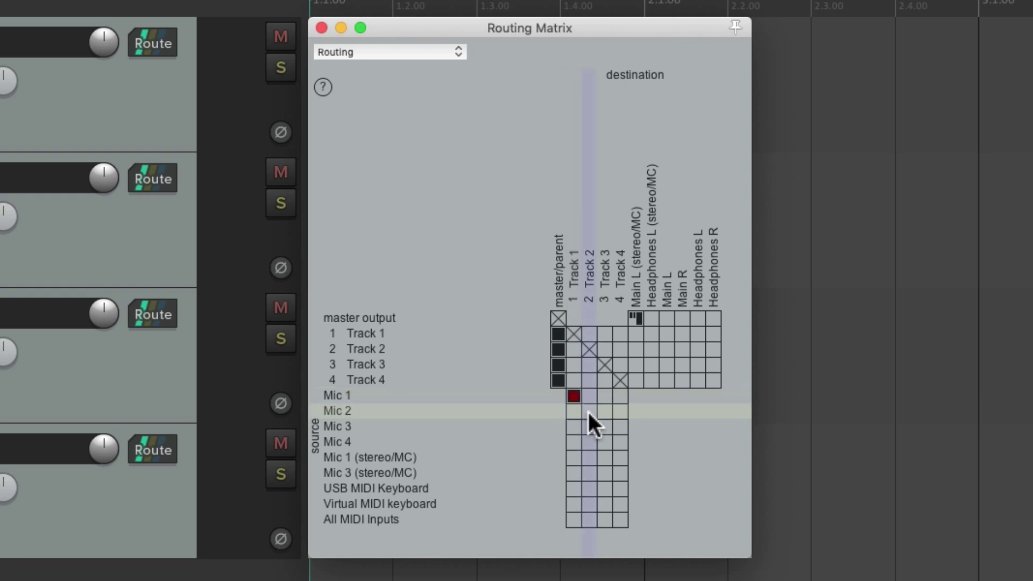
Step: After undoing a first attempt, route Mic 1–4 into Tracks 1–4 along the matrix diagonal
{"action": "left_click", "coordinate": [605, 427]}
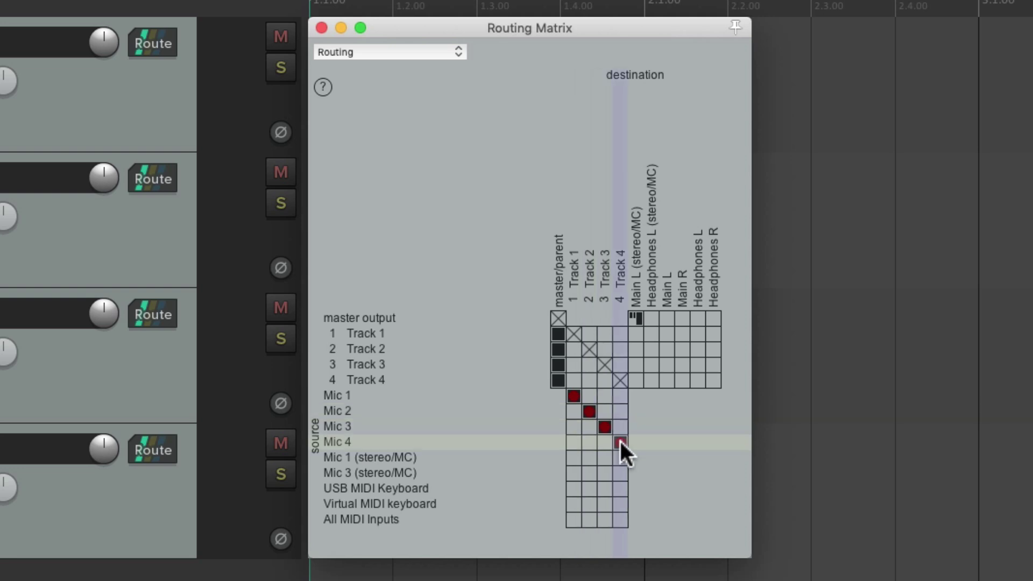
{"action": "key", "text": "super+z"}
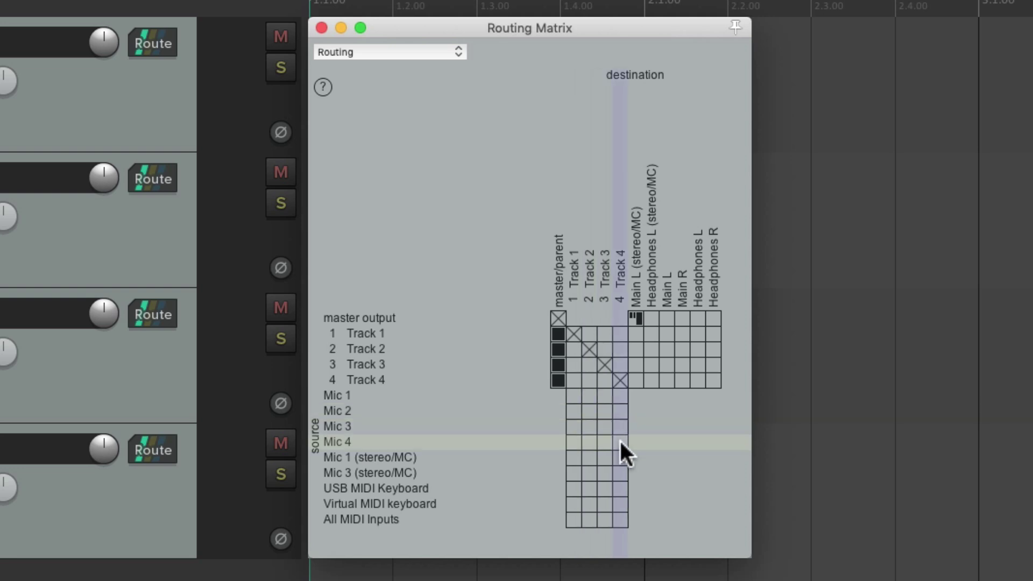
{"action": "left_click", "coordinate": [574, 396]}
{"action": "left_click", "coordinate": [589, 412]}
{"action": "left_click", "coordinate": [604, 427]}
{"action": "left_click", "coordinate": [620, 443]}
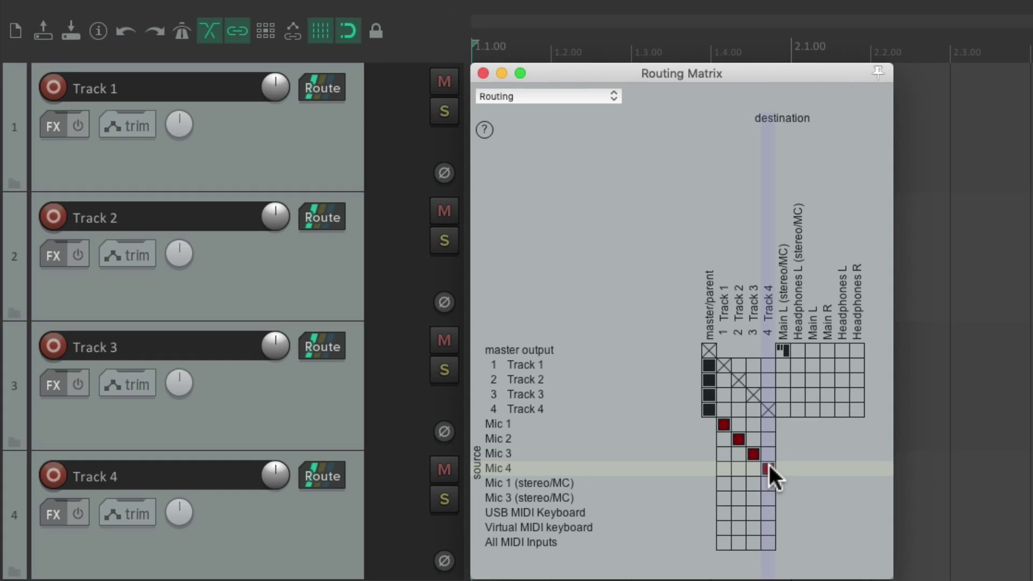
{"action": "left_click", "coordinate": [724, 424]}
{"action": "left_click", "coordinate": [739, 439]}
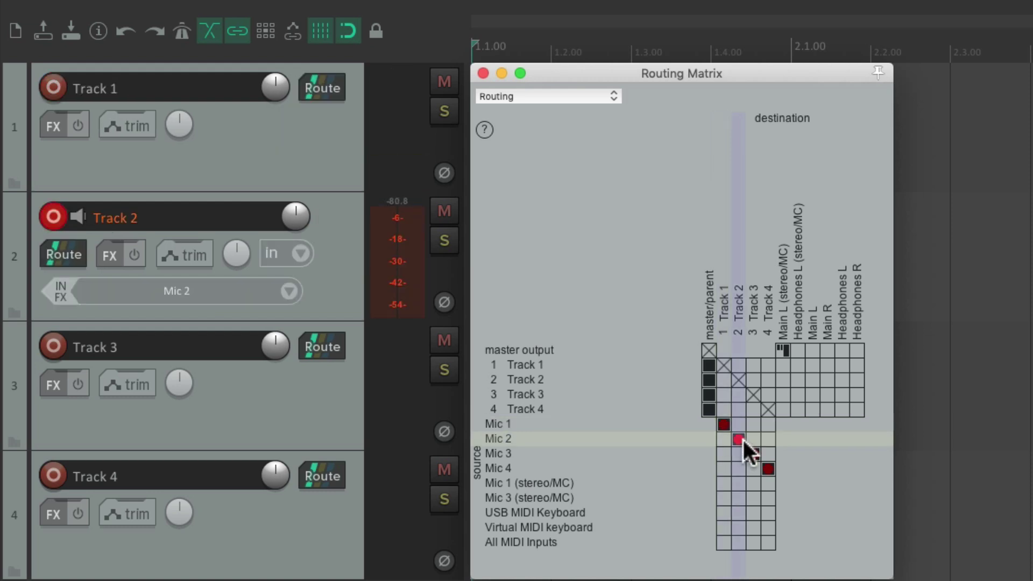
{"action": "left_click", "coordinate": [752, 455]}
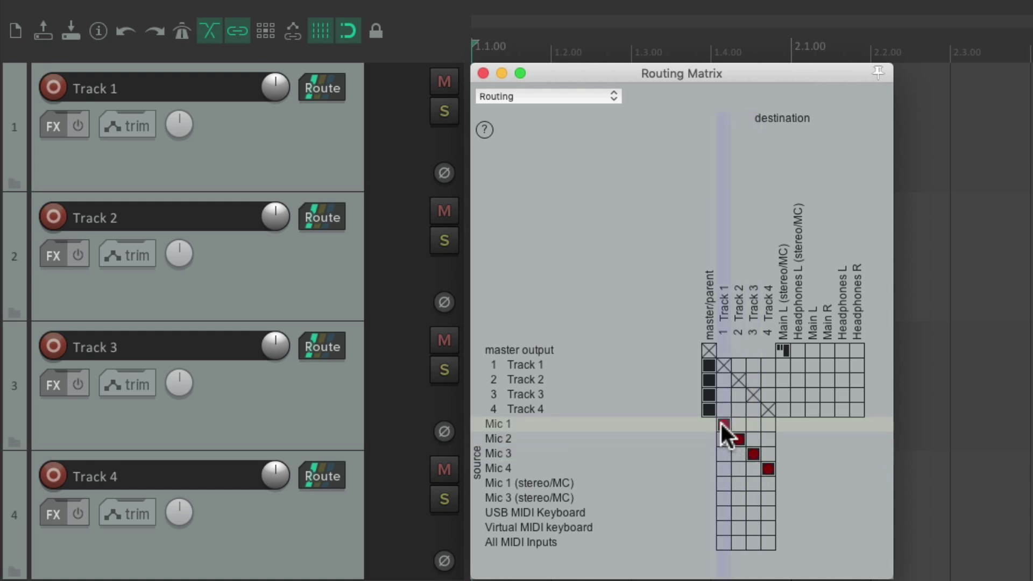
{"action": "left_click_drag", "start_coordinate": [721, 424], "coordinate": [769, 467]}
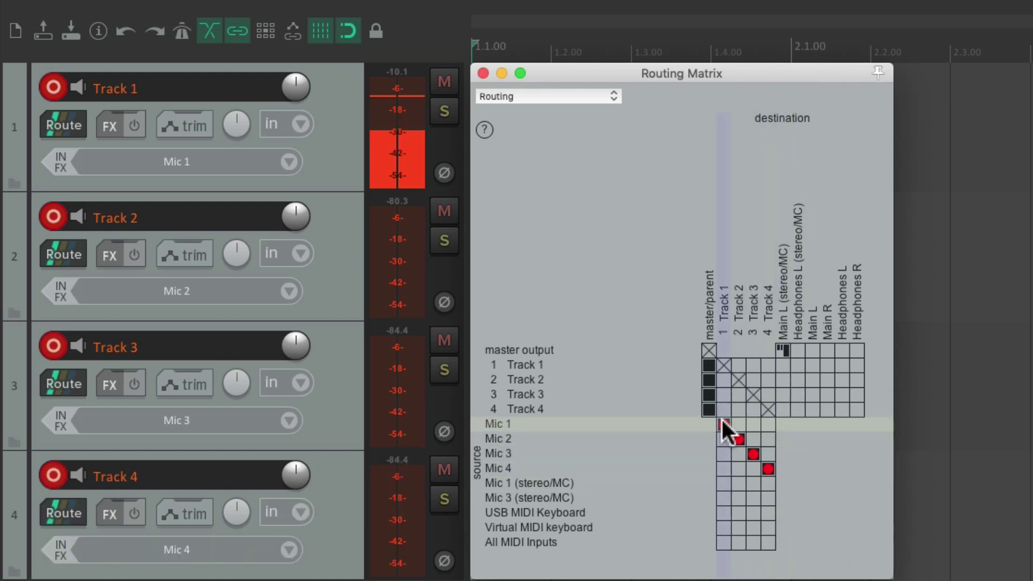
{"action": "left_click_drag", "start_coordinate": [723, 424], "coordinate": [765, 468]}
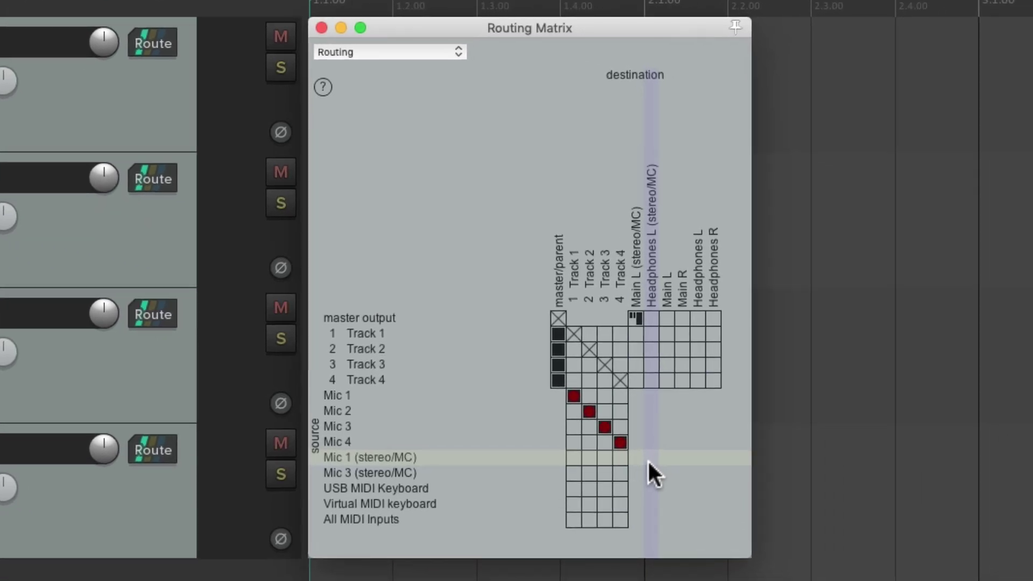
Step: Toggle USB MIDI Keyboard routing off Tracks 1–4, then drag Mic 1–4 diagonally into Tracks 1–4
{"action": "left_click_drag", "start_coordinate": [573, 514], "coordinate": [623, 514]}
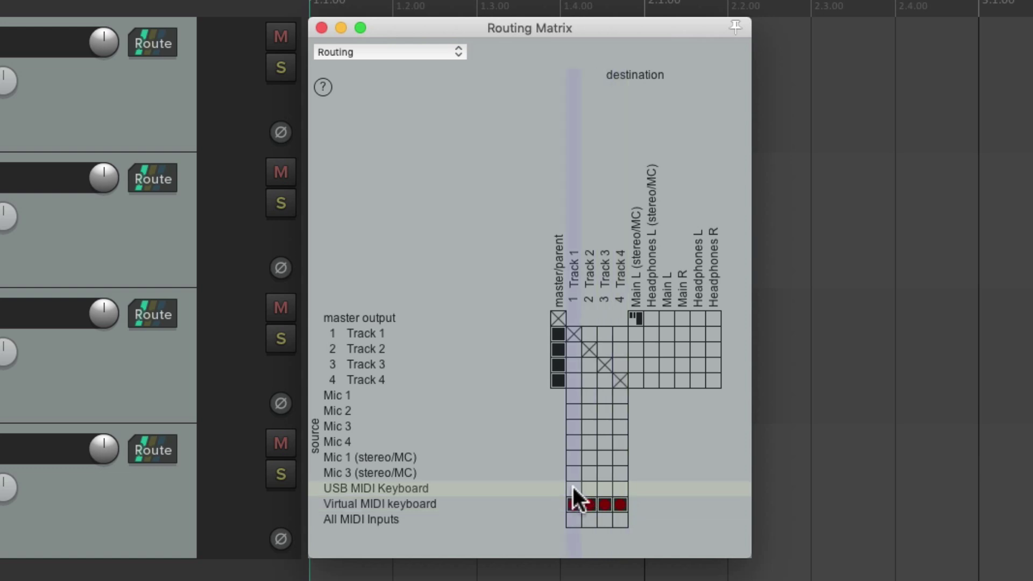
{"action": "left_click_drag", "start_coordinate": [593, 488], "coordinate": [618, 490]}
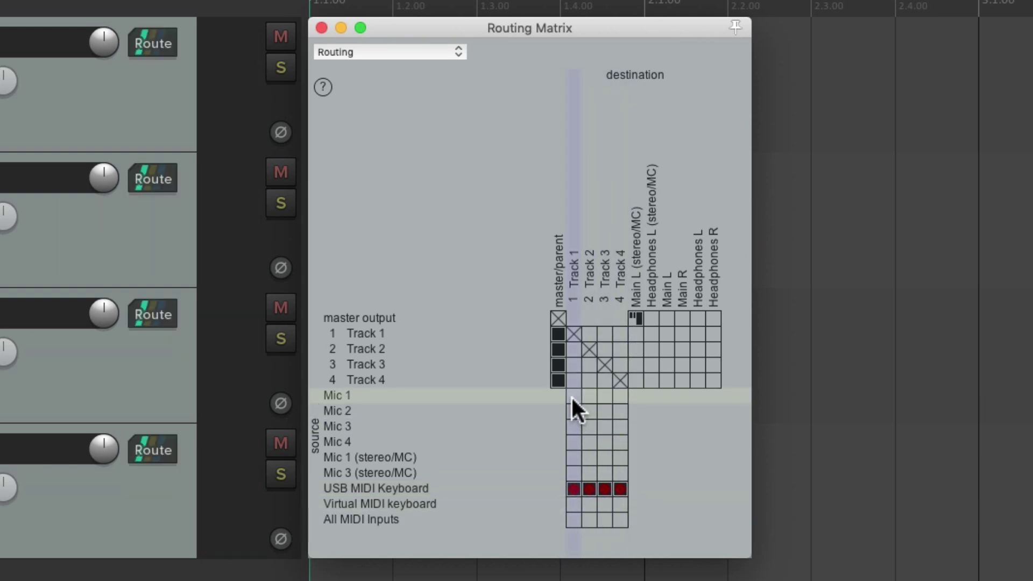
{"action": "left_click_drag", "start_coordinate": [573, 396], "coordinate": [620, 442]}
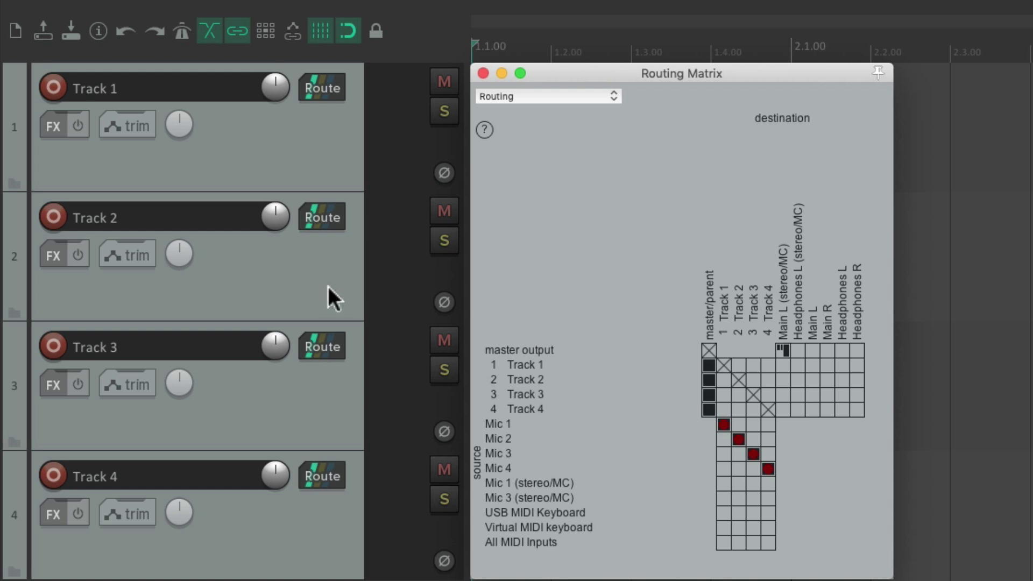
Step: Rename Track 4 to 'Buss'
{"action": "double_click", "coordinate": [147, 478]}
{"action": "type", "text": "Buss"}
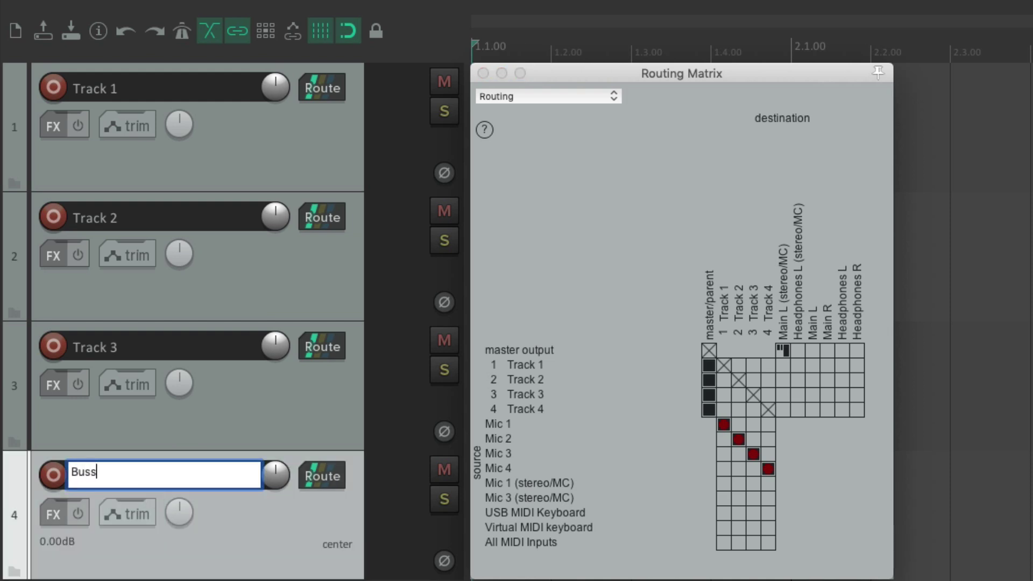
{"action": "key", "text": "Return"}
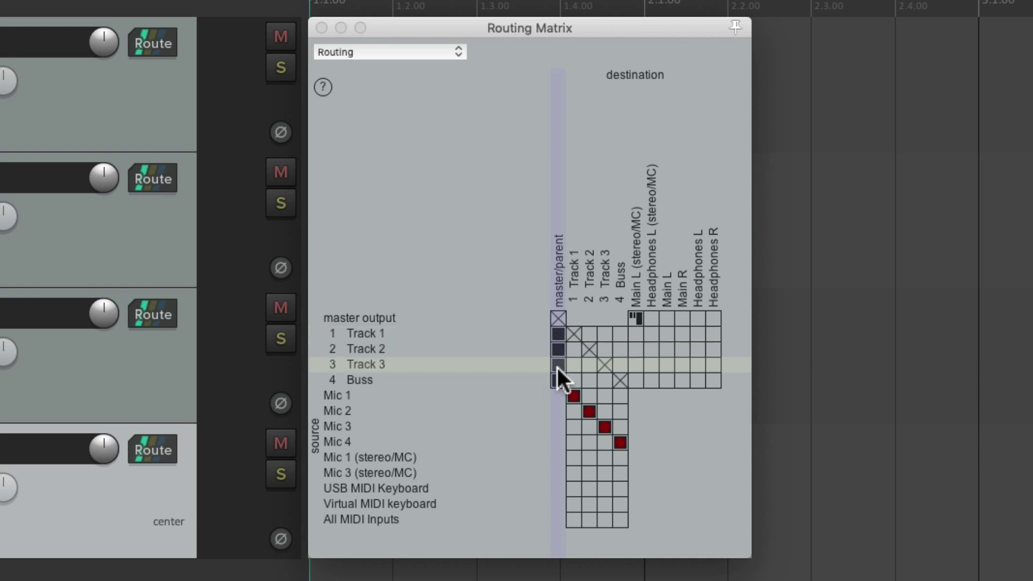
Step: Route Tracks 1–3 into Buss instead of the master, with Buss feeding the master
{"action": "left_click_drag", "start_coordinate": [558, 367], "coordinate": [563, 331]}
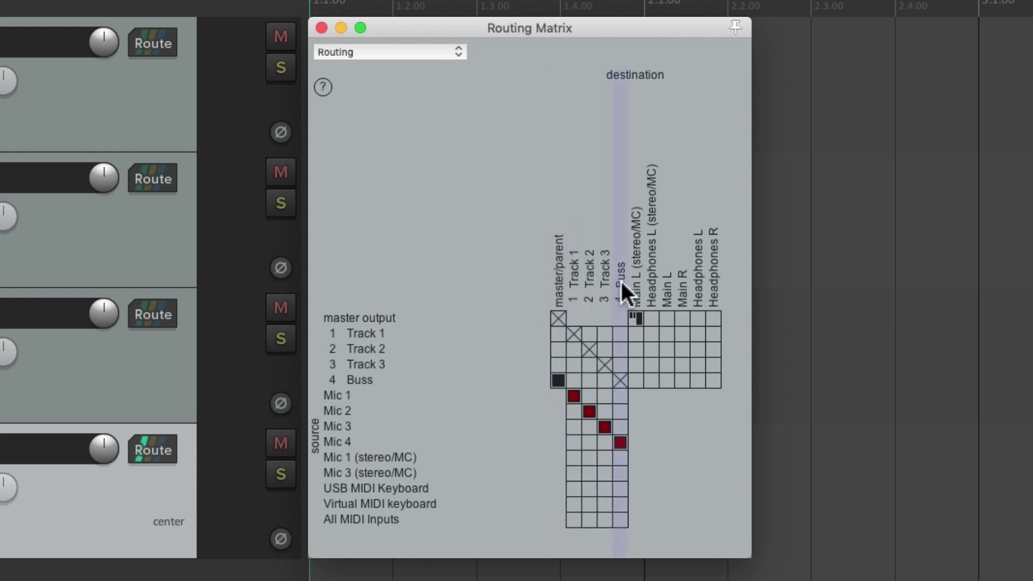
{"action": "left_click_drag", "start_coordinate": [621, 330], "coordinate": [624, 369]}
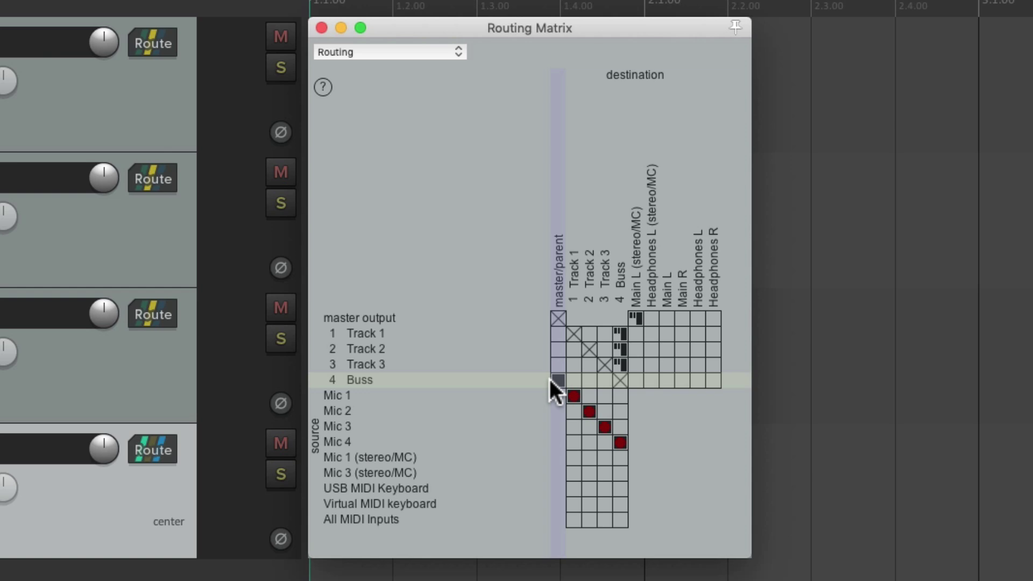
{"action": "left_click", "coordinate": [551, 379]}
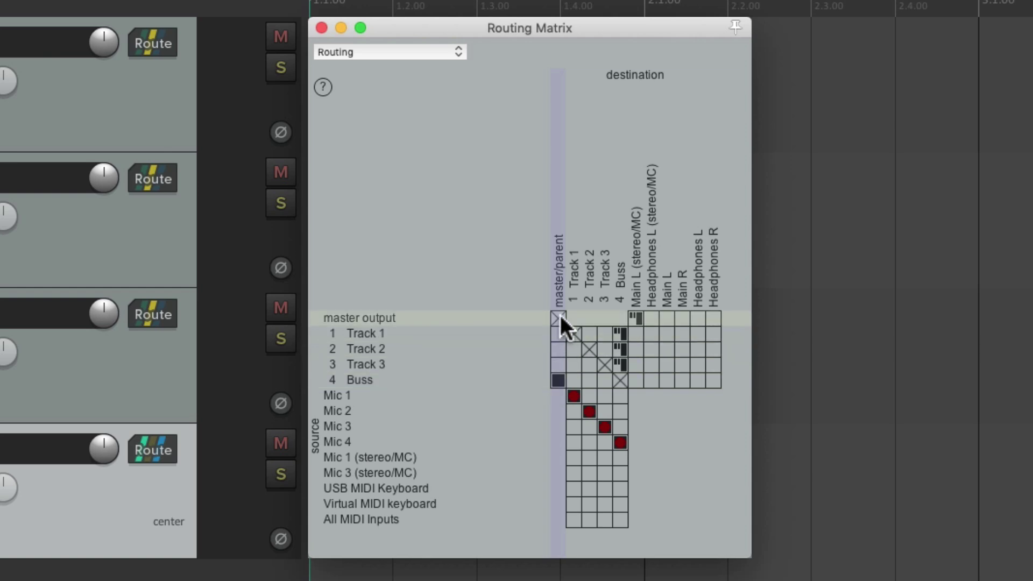
Step: Inspect the Track 1 to Buss send, keep it post-fader, then remove it
{"action": "right_click", "coordinate": [619, 334]}
{"action": "scroll", "coordinate": [760, 300], "scroll_direction": "down", "scroll_amount": 8}
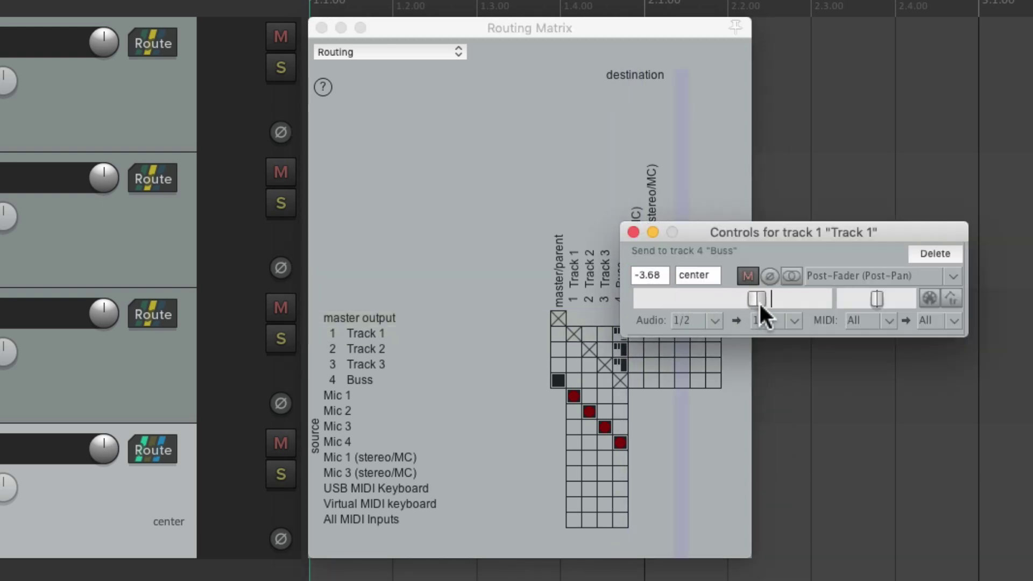
{"action": "left_click", "coordinate": [840, 273]}
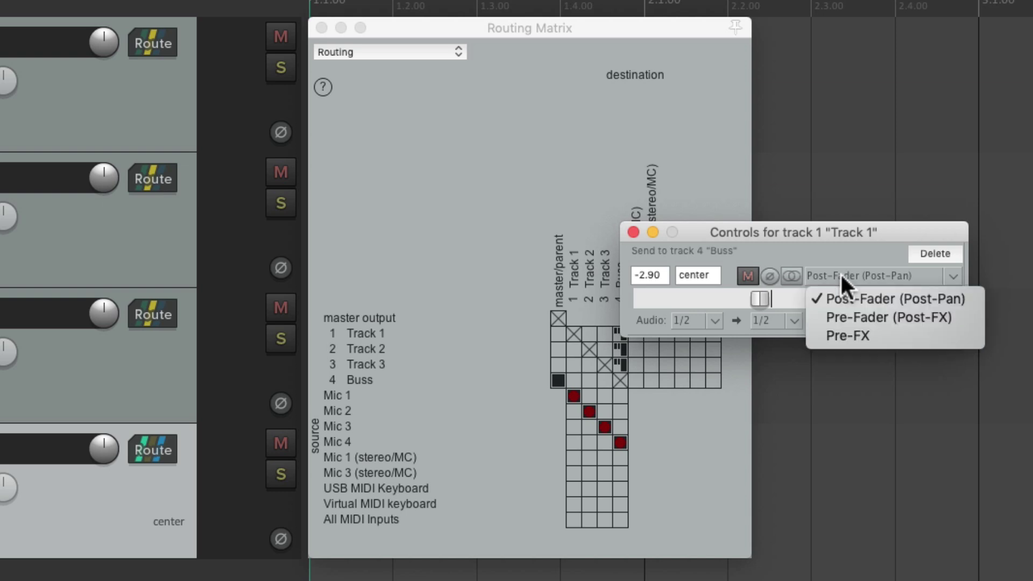
{"action": "left_click", "coordinate": [879, 297]}
{"action": "left_click", "coordinate": [934, 253]}
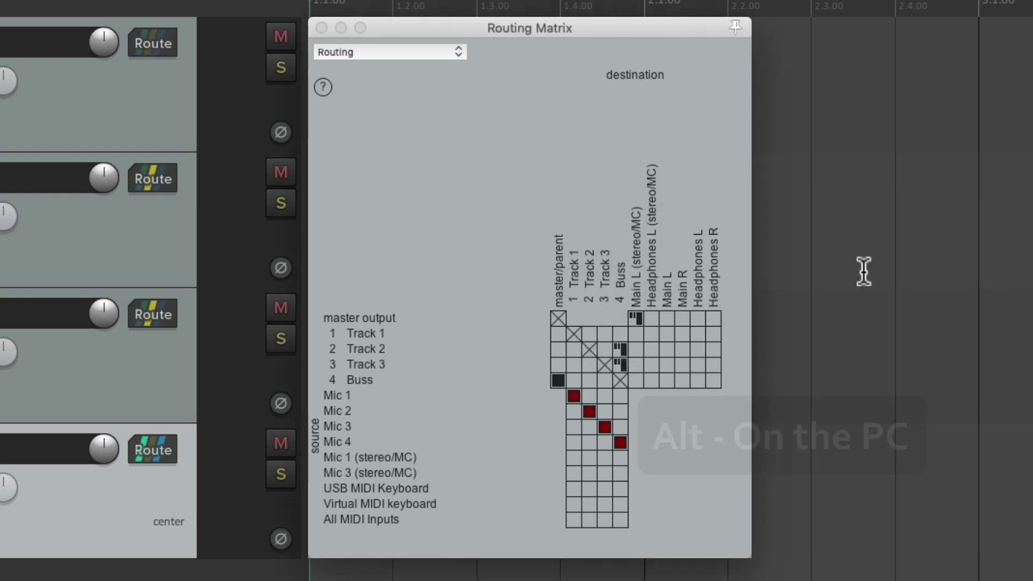
Step: Remove the Track 2 and 3 Buss sends and send Tracks 1–3 back to the master
{"action": "left_click", "coordinate": [622, 353], "text": "alt"}
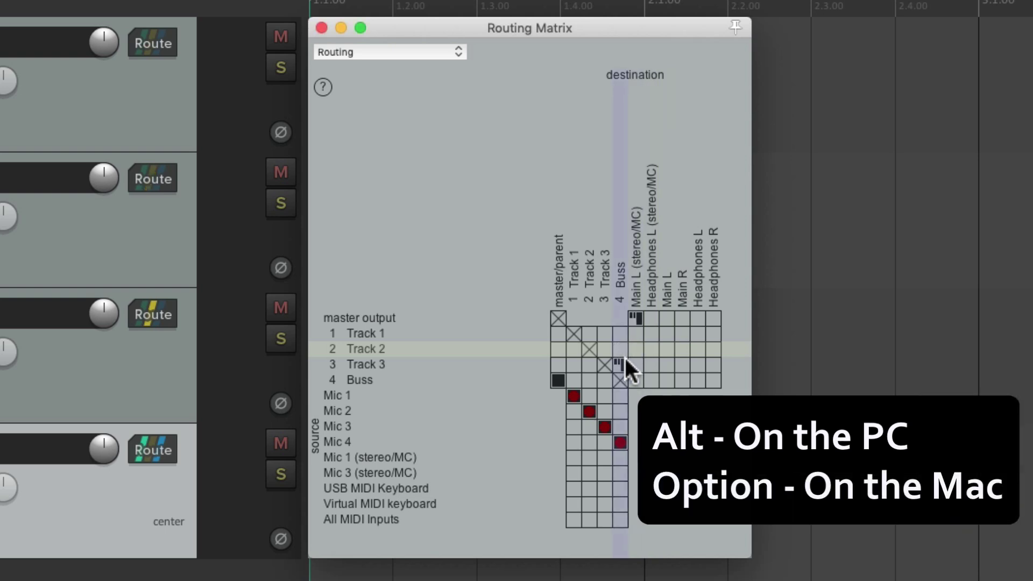
{"action": "left_click", "coordinate": [623, 360], "text": "alt"}
{"action": "left_click", "coordinate": [558, 334]}
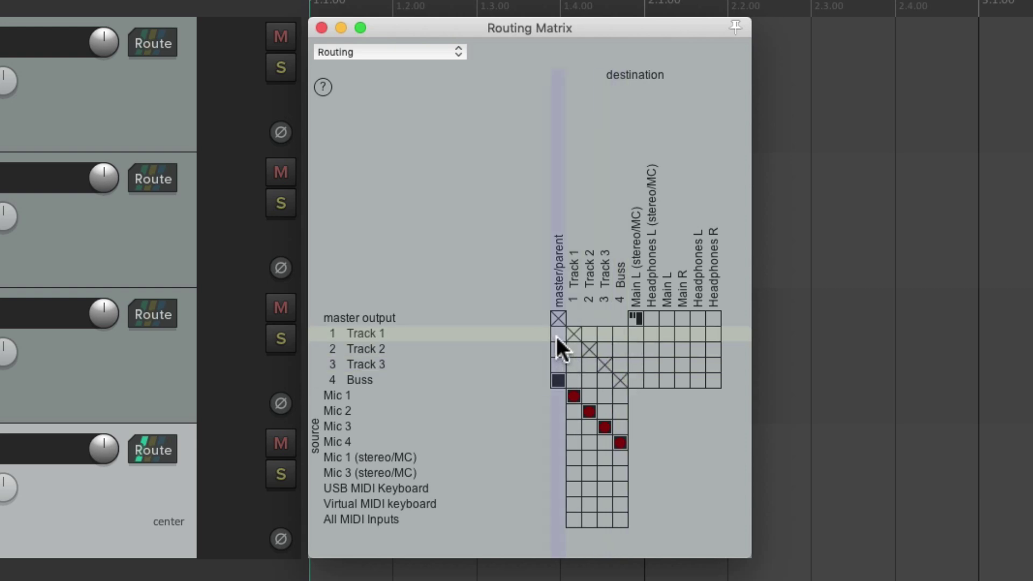
{"action": "left_click", "coordinate": [557, 350]}
{"action": "left_click", "coordinate": [557, 363]}
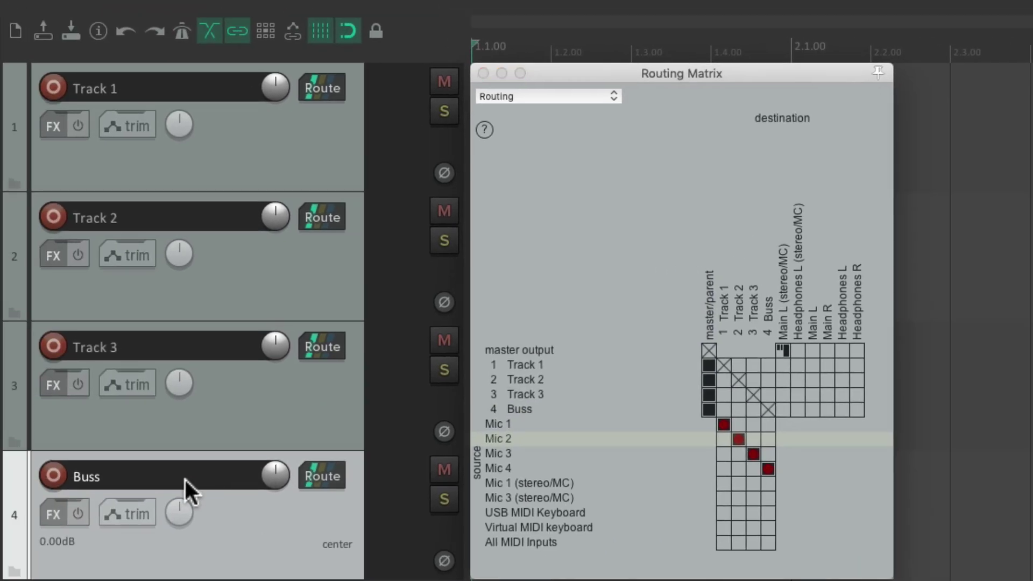
Step: Rename Buss to 'Reverb' and send Tracks 1–3 to it
{"action": "double_click", "coordinate": [8, 451]}
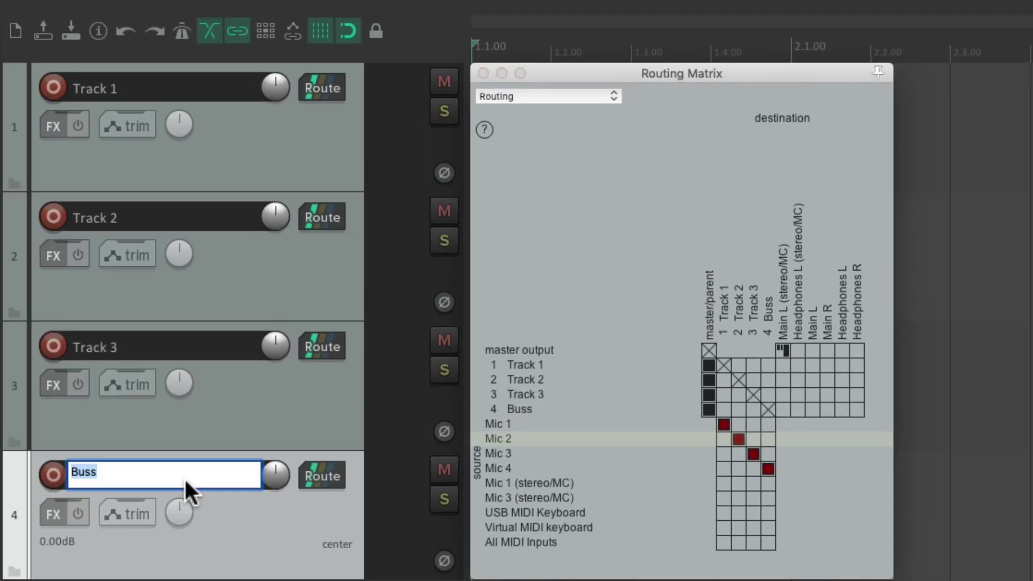
{"action": "type", "text": "Reverb"}
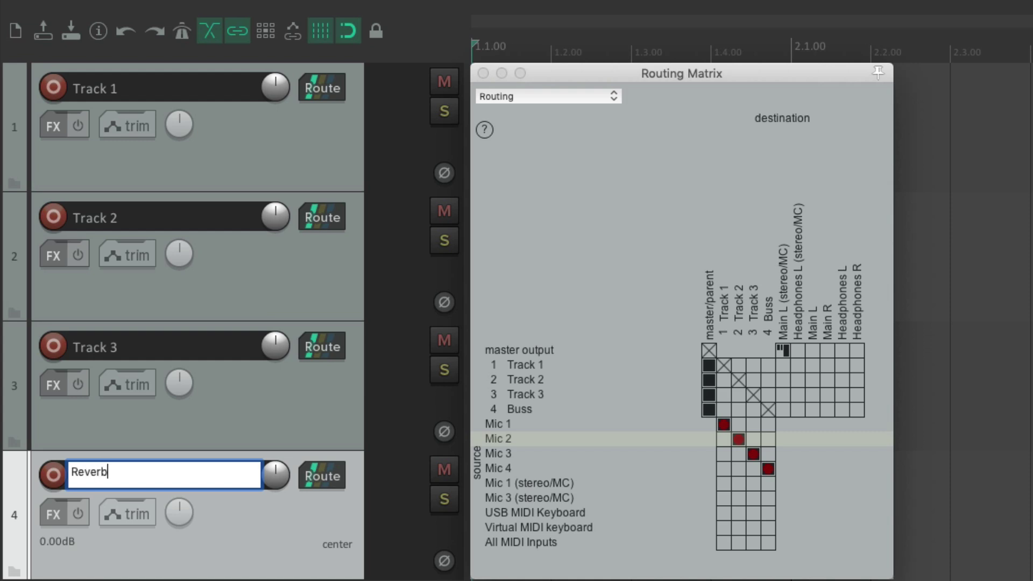
{"action": "key", "text": "Return"}
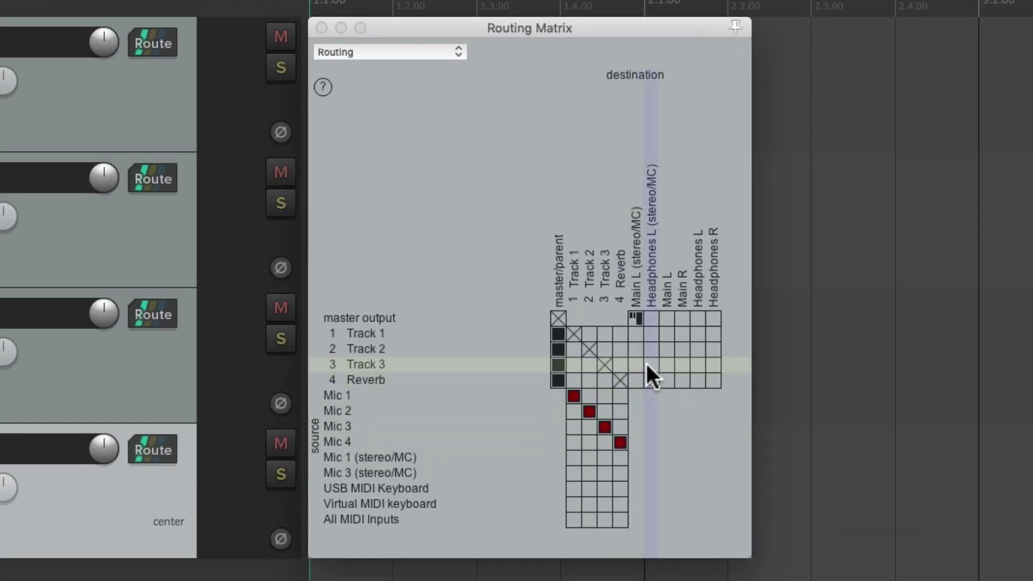
{"action": "left_click_drag", "start_coordinate": [620, 331], "coordinate": [621, 362]}
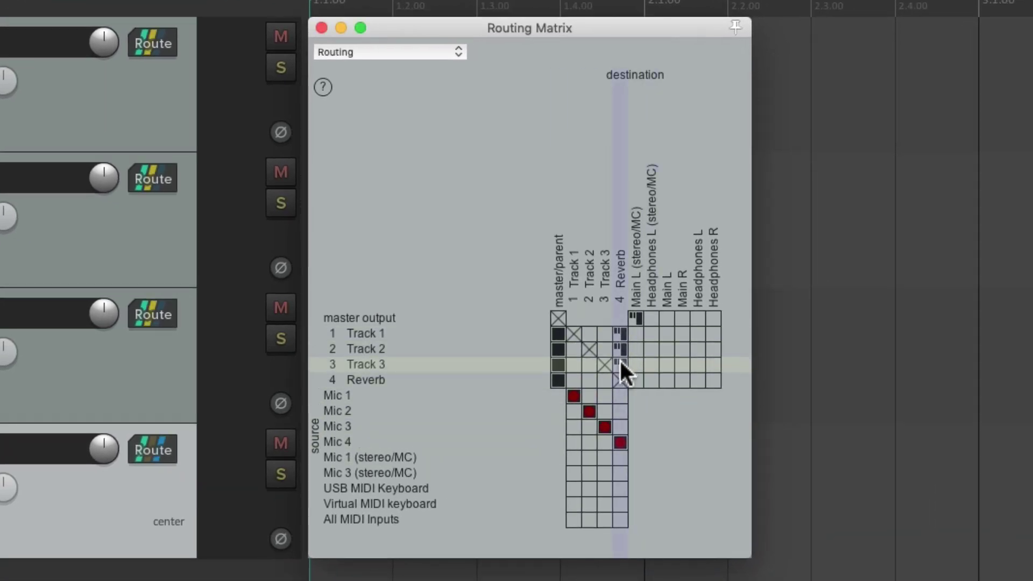
Step: Lower Track 1's and Track 2's Reverb sends (Track 2 to -2.90 dB), then remove all three sends
{"action": "right_click", "coordinate": [621, 331]}
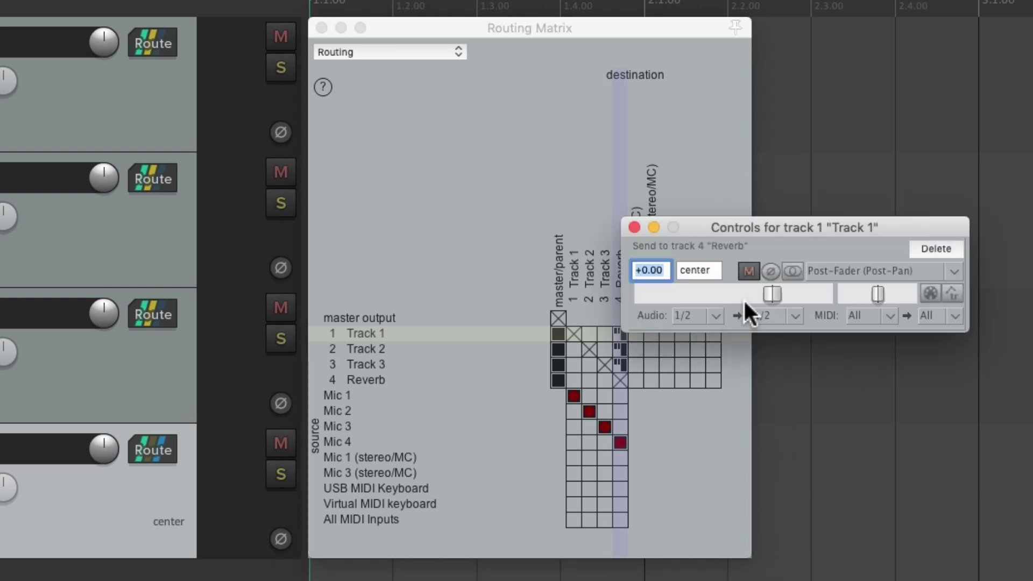
{"action": "left_click_drag", "start_coordinate": [770, 294], "coordinate": [653, 296]}
{"action": "left_click", "coordinate": [635, 227]}
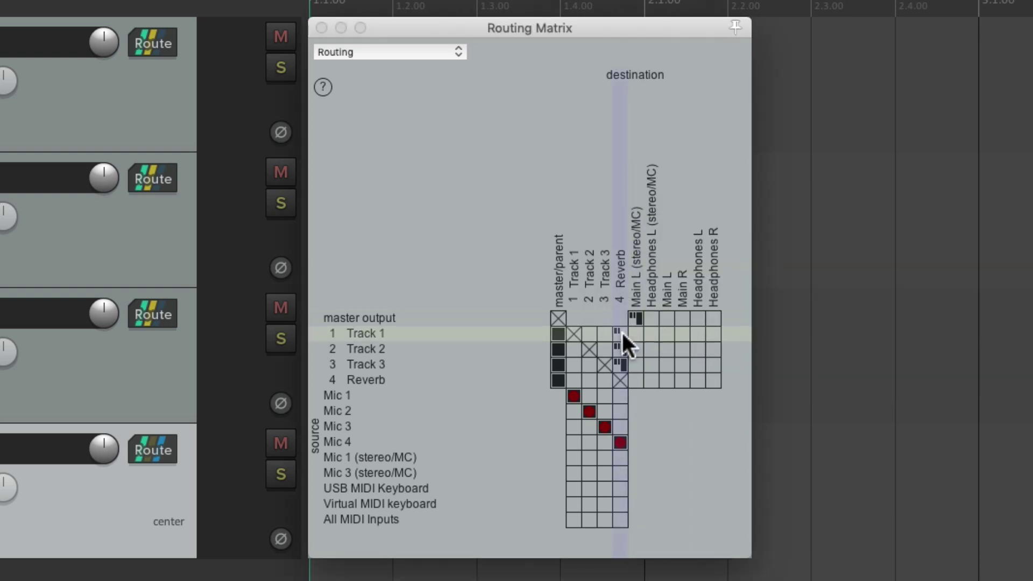
{"action": "right_click", "coordinate": [621, 347]}
{"action": "left_click_drag", "start_coordinate": [767, 311], "coordinate": [748, 311]}
{"action": "left_click", "coordinate": [634, 244]}
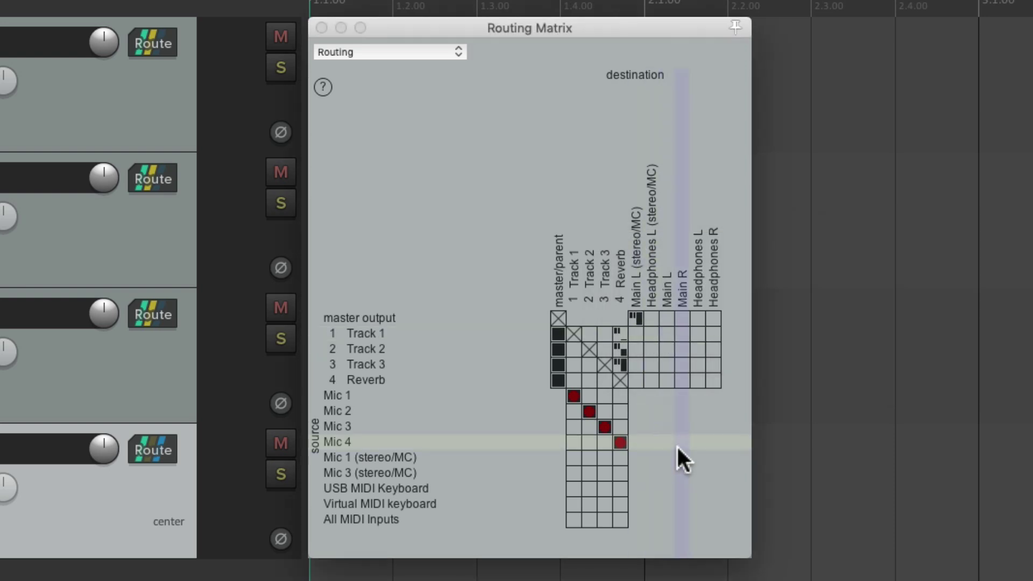
{"action": "left_click_drag", "start_coordinate": [618, 331], "coordinate": [620, 366]}
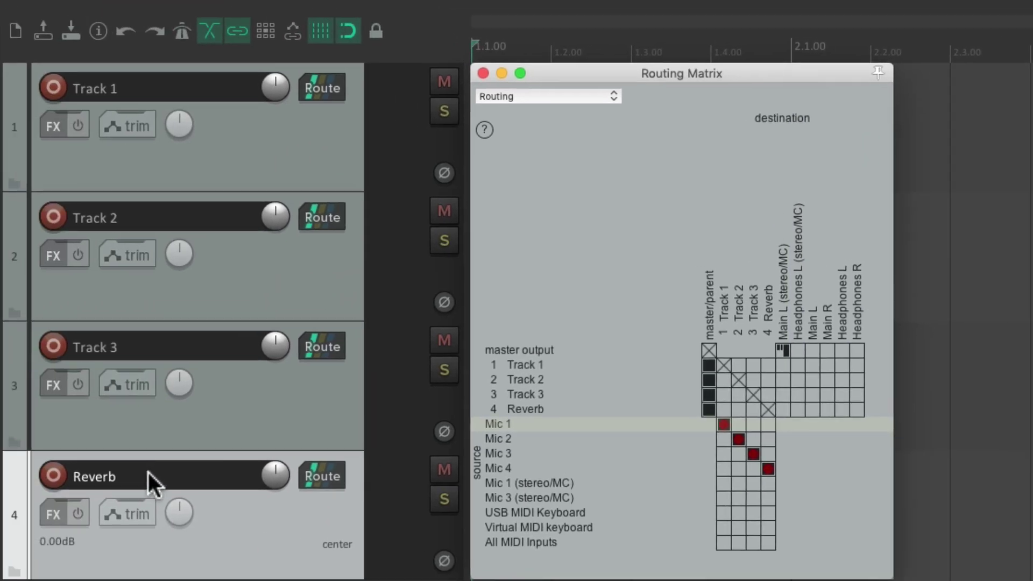
Step: Rename Reverb back to 'Track 4' and add a new empty fifth track
{"action": "double_click", "coordinate": [149, 476]}
{"action": "type", "text": "Track 4"}
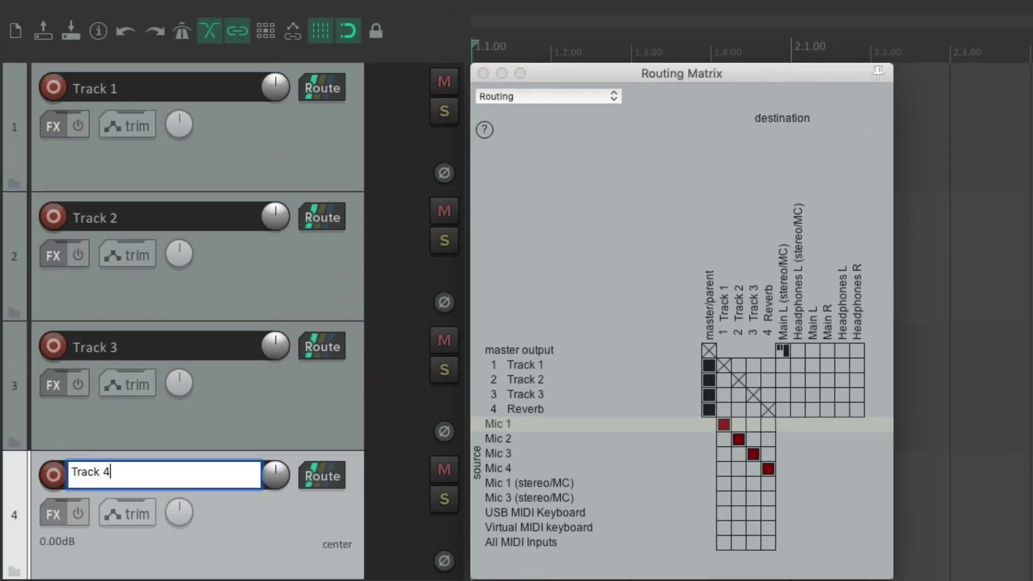
{"action": "key", "text": "Return"}
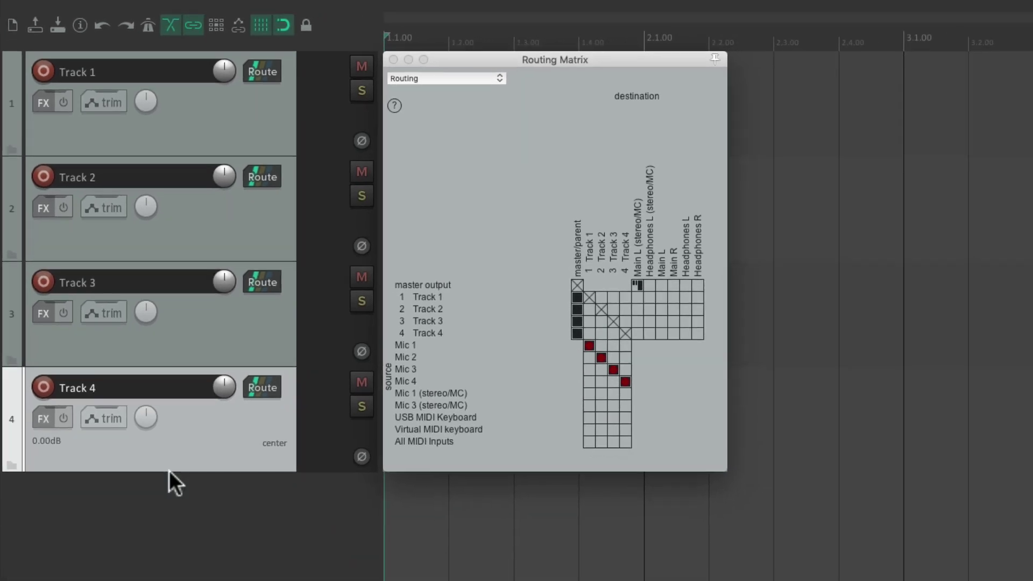
{"action": "double_click", "coordinate": [192, 517]}
Step: Name track 5 'Headphones', remove its master send, and route it to the Headphones L/R outputs
{"action": "double_click", "coordinate": [99, 493]}
{"action": "type", "text": "Headphones"}
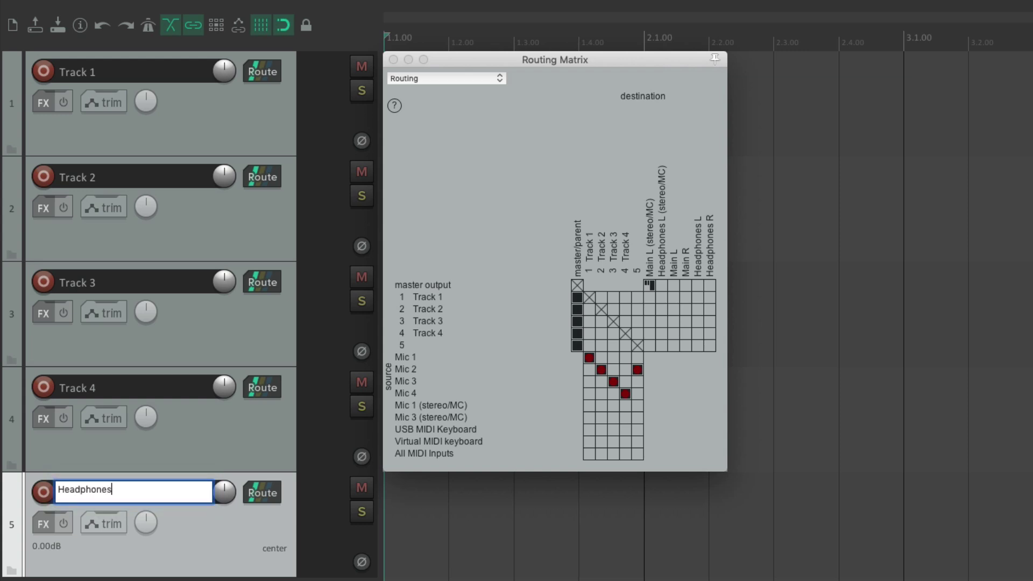
{"action": "key", "text": "Return"}
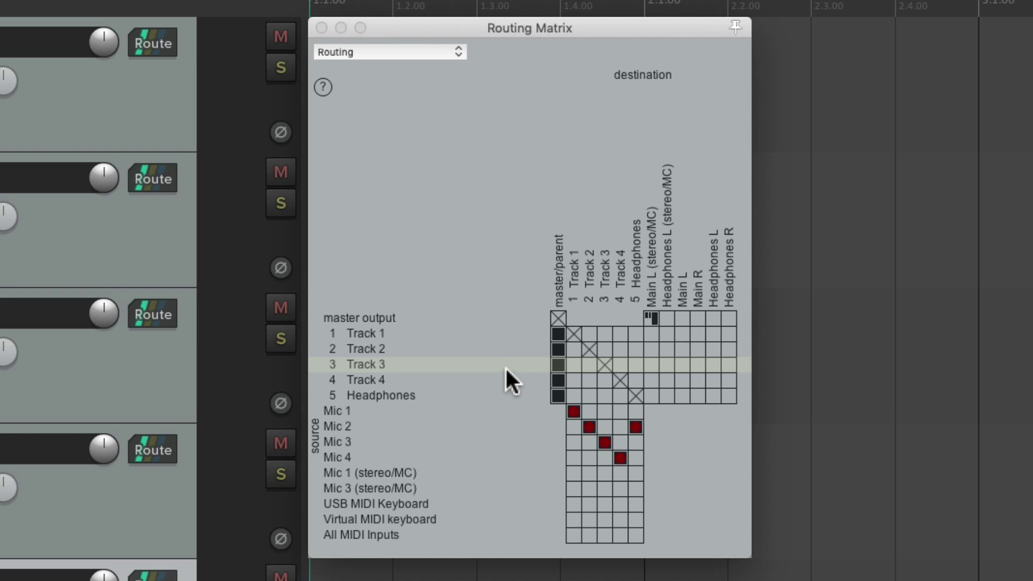
{"action": "left_click", "coordinate": [554, 396]}
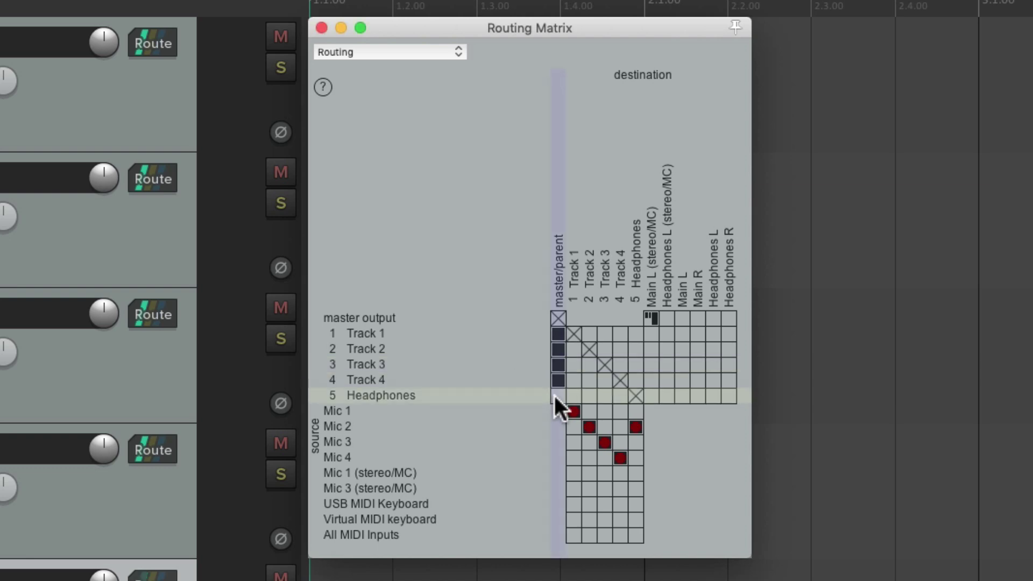
{"action": "left_click", "coordinate": [667, 395]}
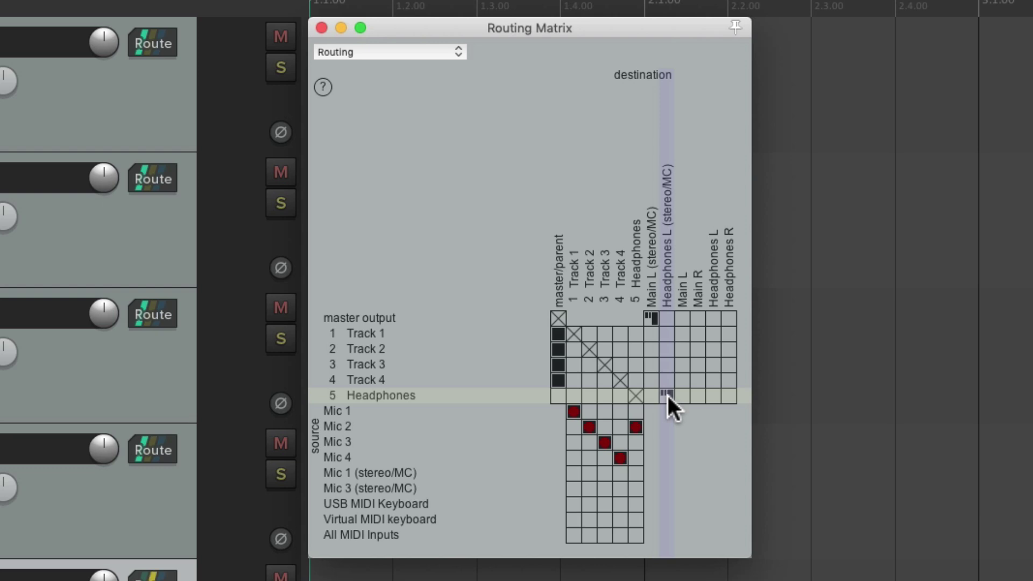
{"action": "right_click", "coordinate": [666, 394]}
{"action": "left_click_drag", "start_coordinate": [820, 356], "coordinate": [800, 360]}
{"action": "double_click", "coordinate": [800, 360]}
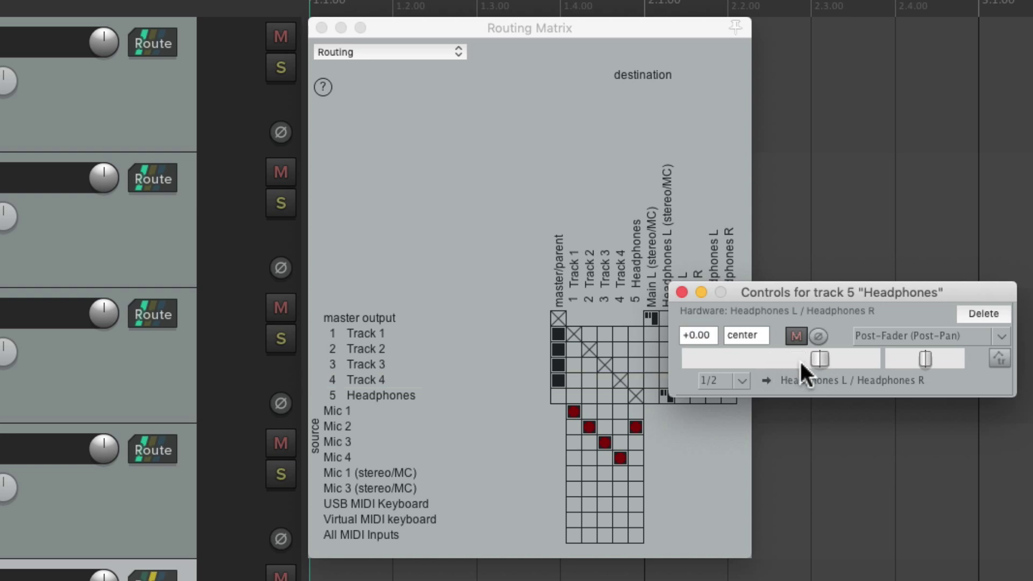
{"action": "left_click", "coordinate": [682, 292]}
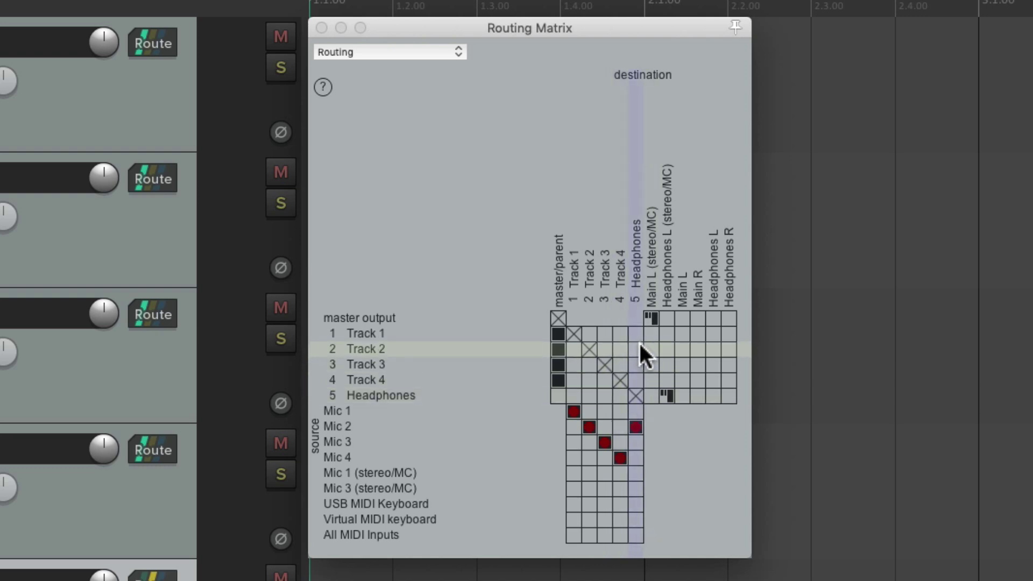
Step: Route Tracks 1–4 to the Headphones track in the matrix and lower Track 1's send to -7.88 dB
{"action": "mouse_move", "coordinate": [638, 334]}
{"action": "left_mouse_down"}
{"action": "mouse_move", "coordinate": [637, 378]}
{"action": "mouse_move", "coordinate": [657, 388]}
{"action": "left_mouse_up"}
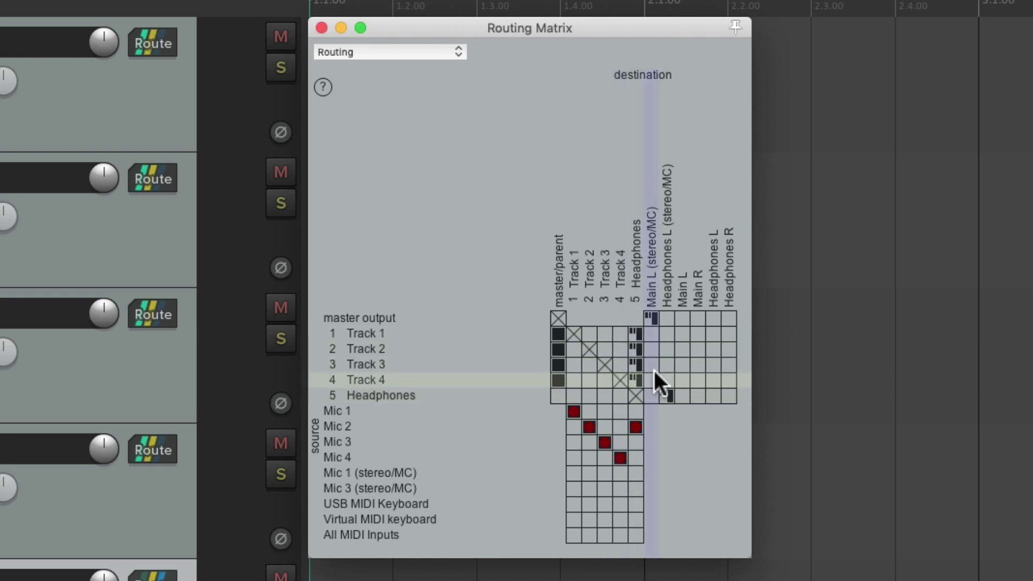
{"action": "right_click", "coordinate": [633, 335]}
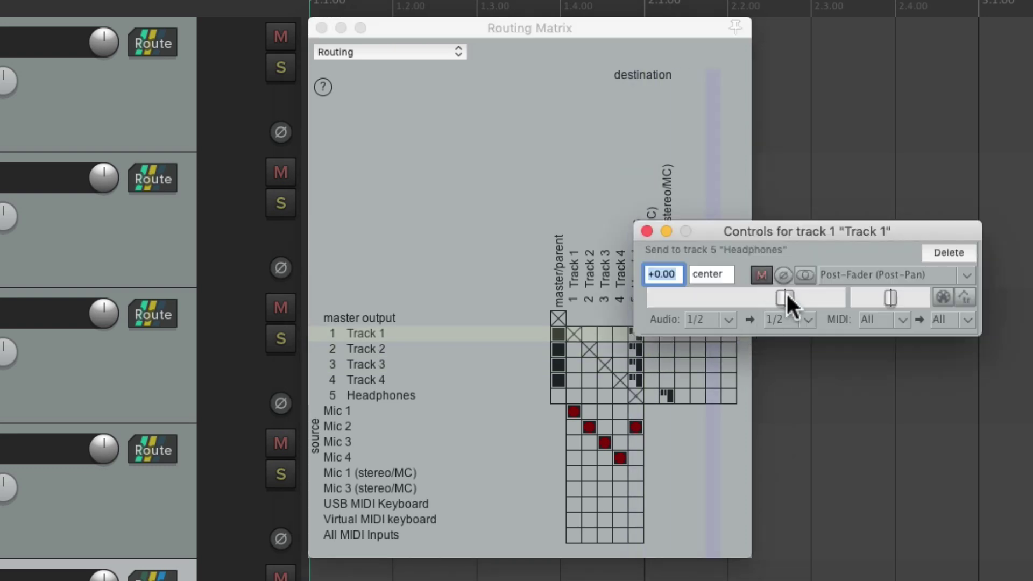
{"action": "left_click_drag", "start_coordinate": [786, 297], "coordinate": [756, 297]}
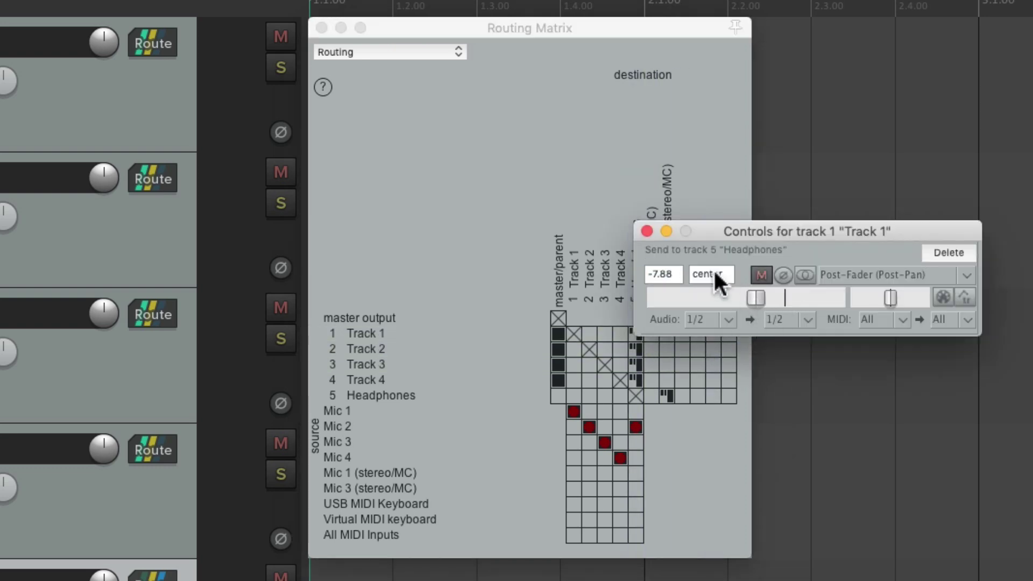
{"action": "left_click", "coordinate": [646, 232]}
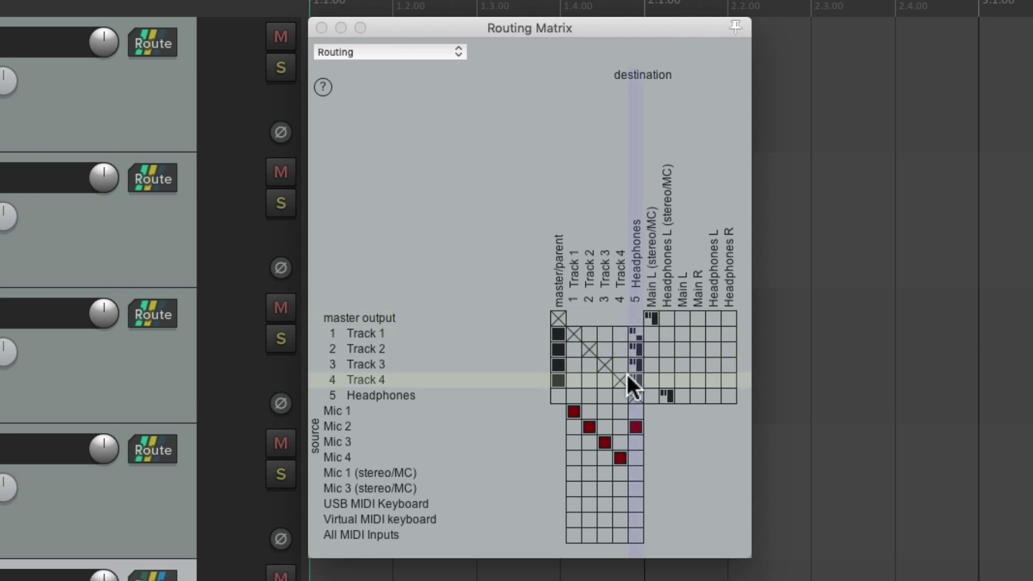